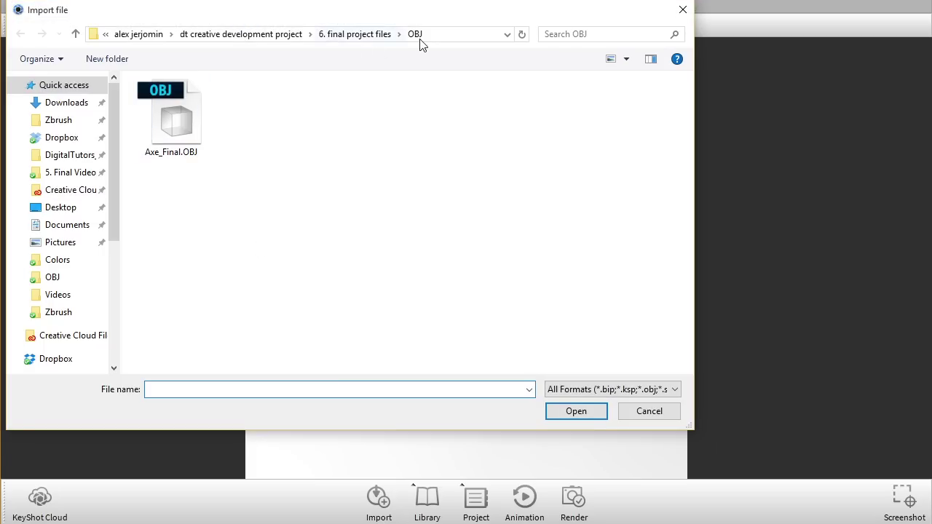
Import Axe_Final.OBJ with Center Geometry, Snap to Ground and Keep Individual Parts enabled.
{"action": "double_click", "coordinate": [174, 113]}
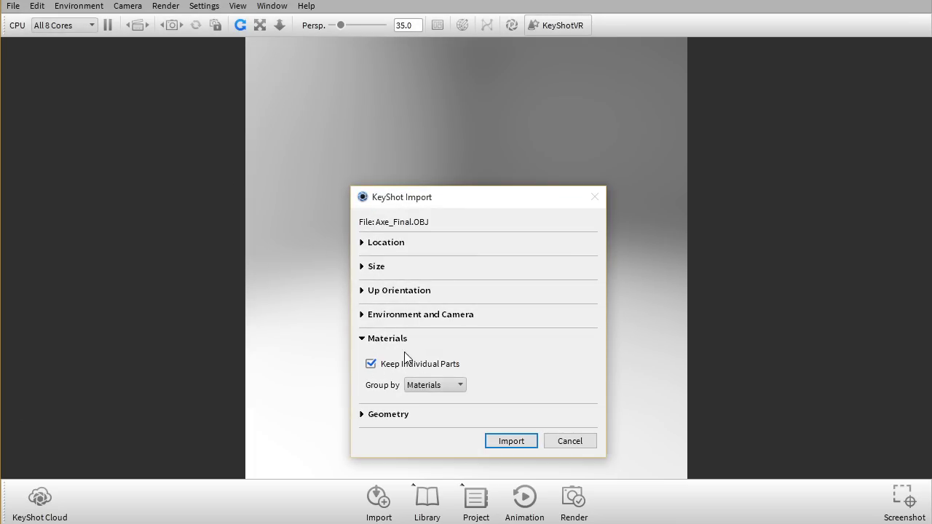
{"action": "left_click", "coordinate": [374, 246]}
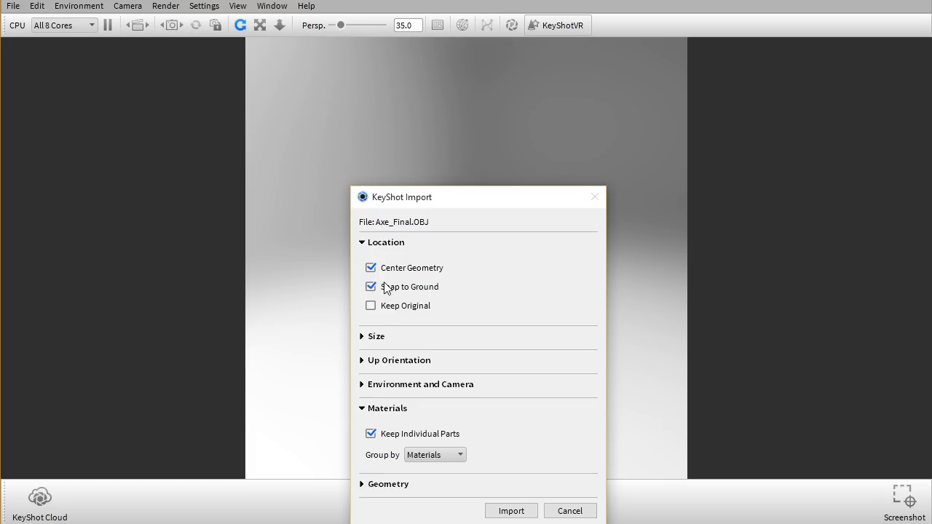
{"action": "left_click", "coordinate": [512, 511]}
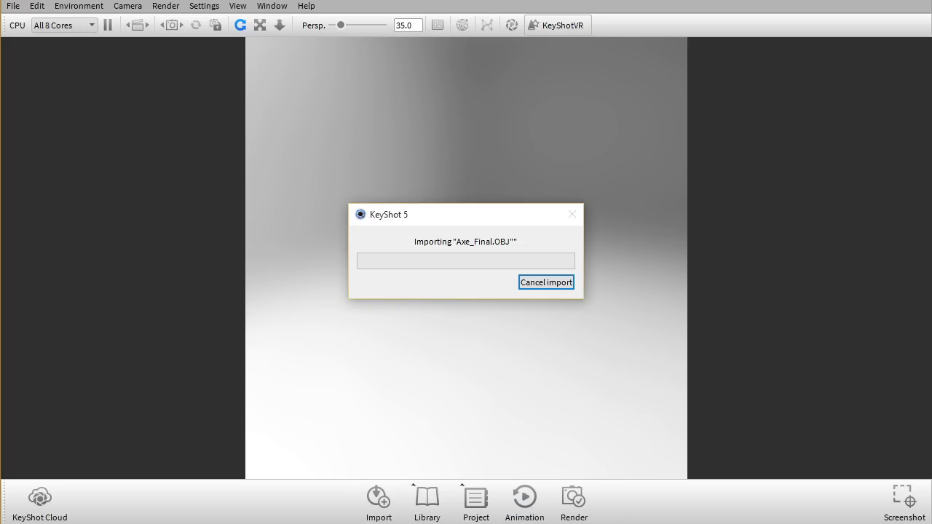
Set Axe_Final's X rotation to -90 so the axe stands upright.
{"action": "left_click_drag", "start_coordinate": [437, 242], "coordinate": [417, 281]}
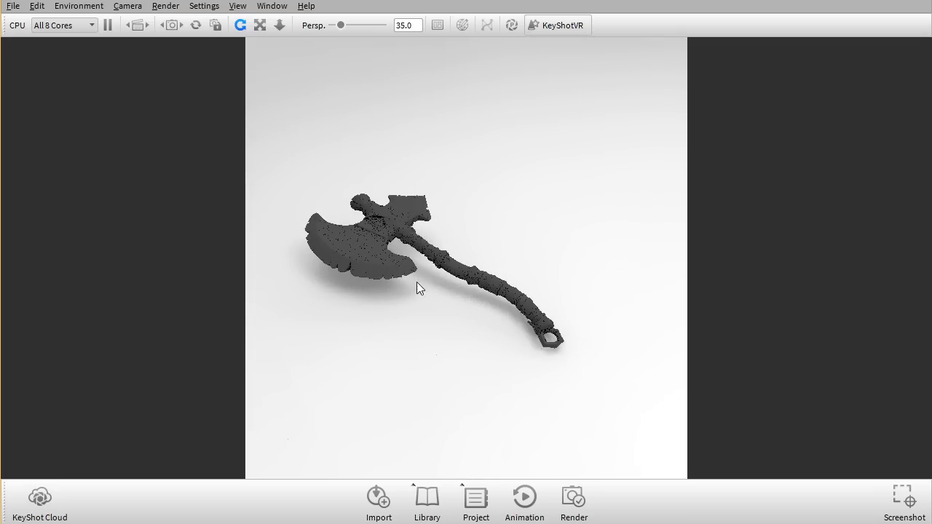
{"action": "left_click_drag", "start_coordinate": [505, 292], "coordinate": [411, 246]}
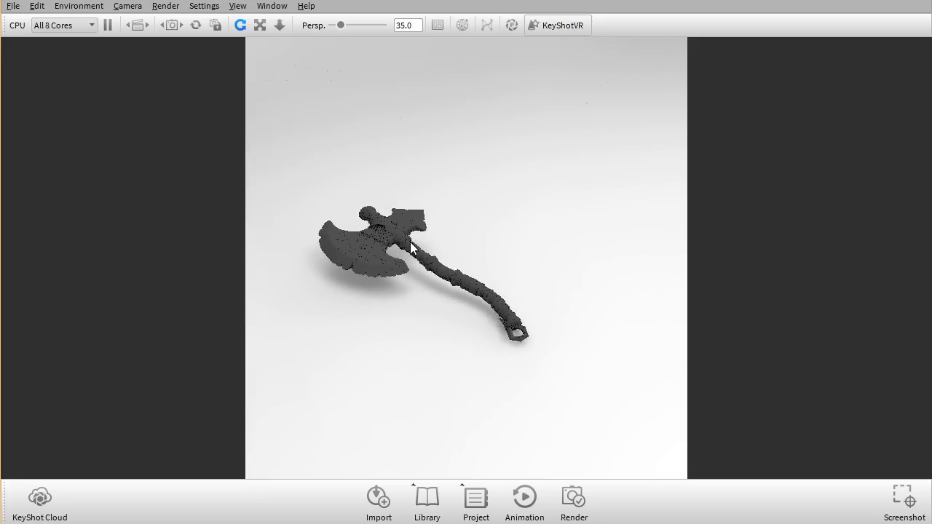
{"action": "left_click", "coordinate": [475, 498]}
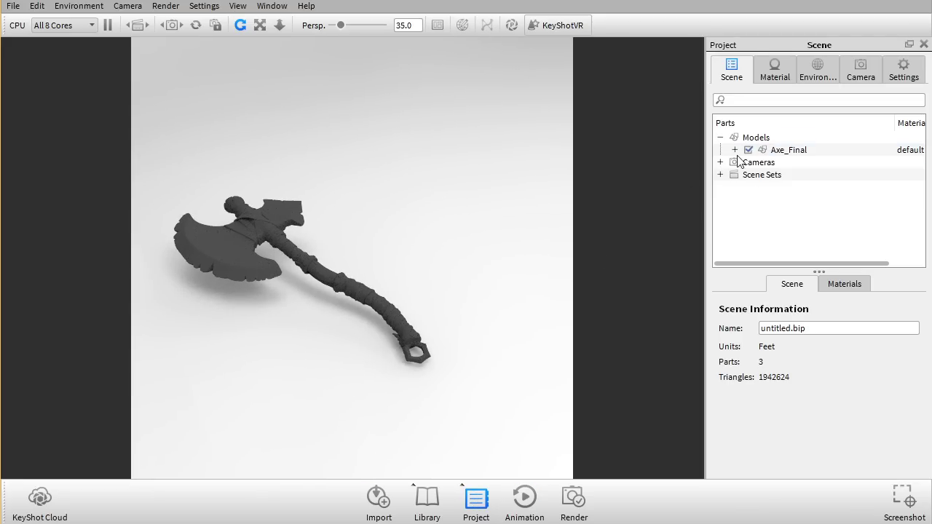
{"action": "left_click", "coordinate": [805, 151]}
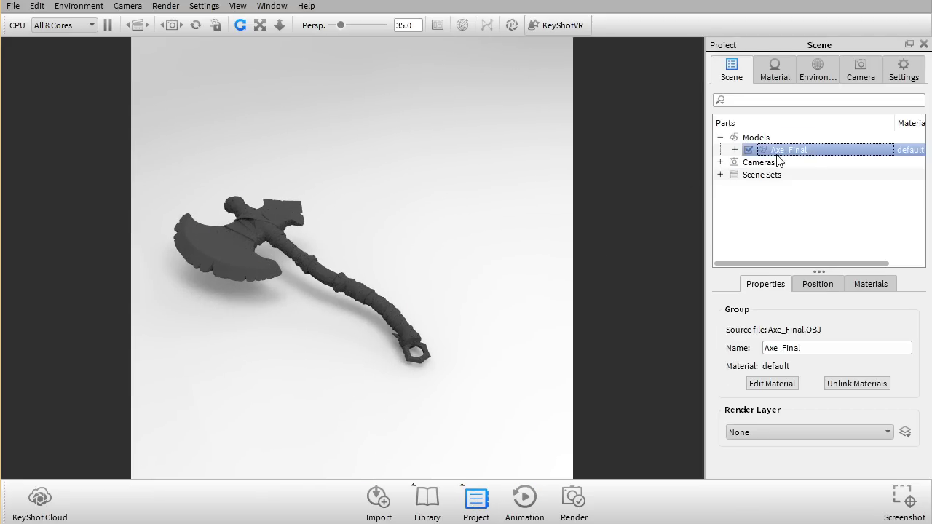
{"action": "left_click", "coordinate": [817, 283]}
{"action": "double_click", "coordinate": [796, 344]}
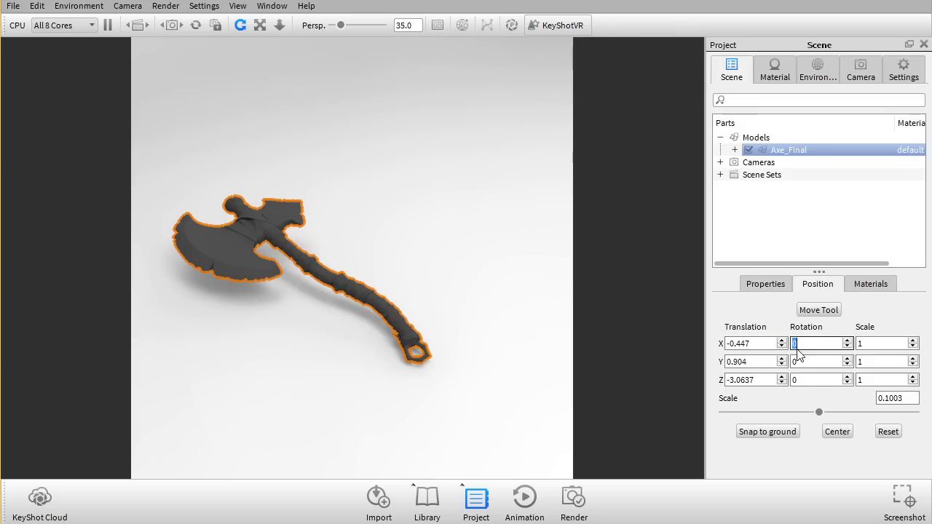
{"action": "key", "text": "Return"}
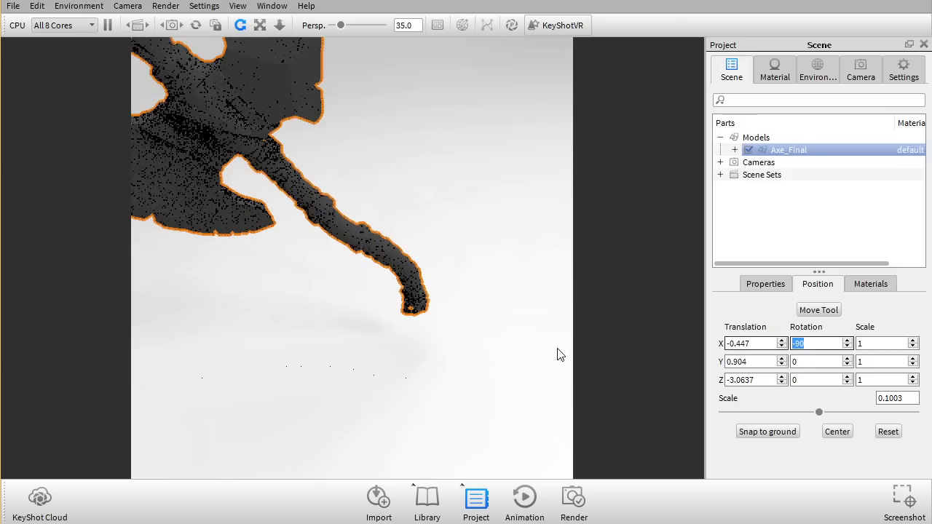
Orbit around the upright axe and expand the scene's camera list.
{"action": "left_click_drag", "start_coordinate": [555, 354], "coordinate": [434, 308]}
{"action": "scroll", "coordinate": [548, 450], "scroll_direction": "up", "scroll_amount": 3}
{"action": "left_click_drag", "start_coordinate": [548, 450], "coordinate": [659, 150]}
{"action": "left_click", "coordinate": [719, 161]}
{"action": "left_click_drag", "start_coordinate": [553, 195], "coordinate": [503, 233]}
Add a new camera, Camera 0, to the scene and select it.
{"action": "right_click", "coordinate": [762, 166]}
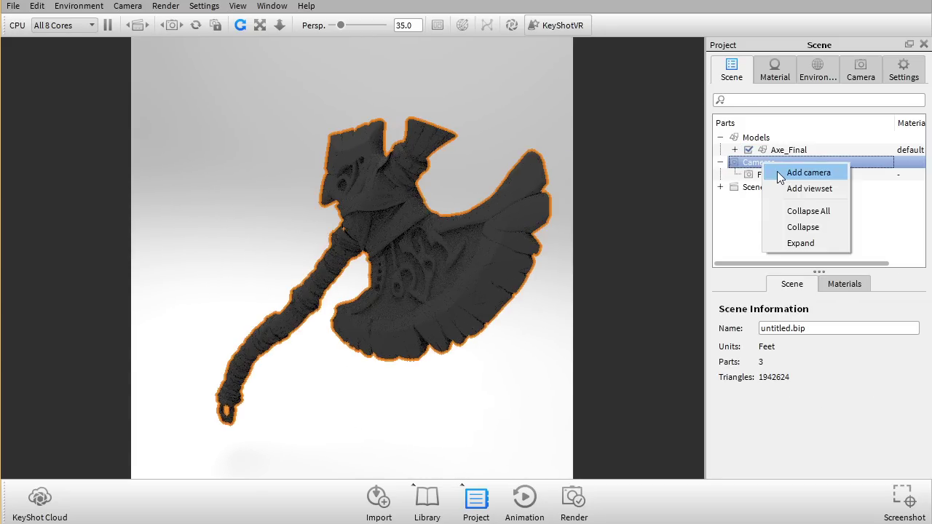
{"action": "left_click", "coordinate": [786, 172]}
{"action": "left_click", "coordinate": [773, 187]}
Frame the axe diagonally with Camera 0 and lock the camera.
{"action": "left_click_drag", "start_coordinate": [512, 298], "coordinate": [385, 224]}
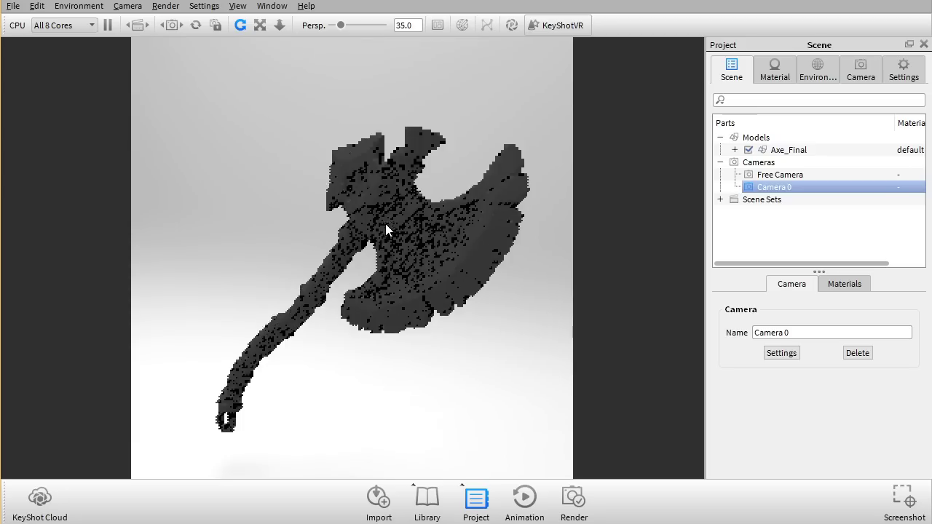
{"action": "left_click", "coordinate": [133, 7]}
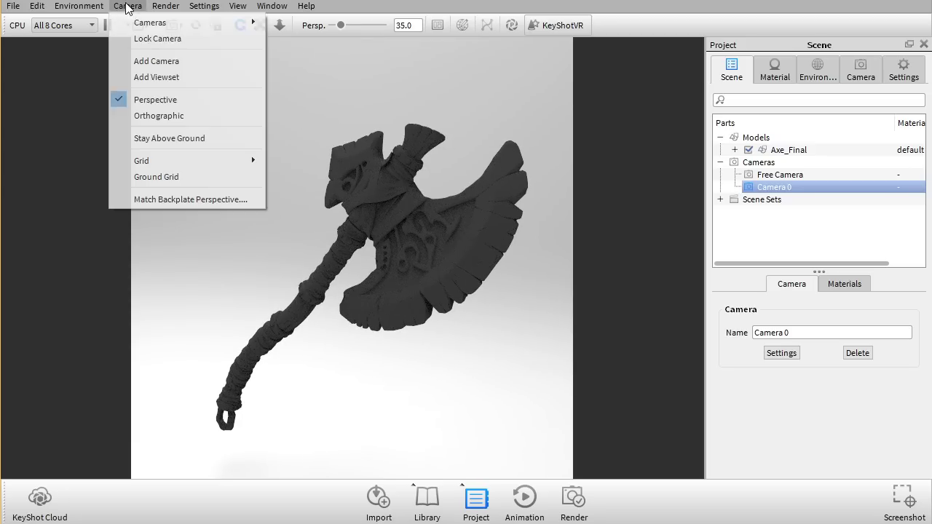
{"action": "left_click", "coordinate": [169, 42]}
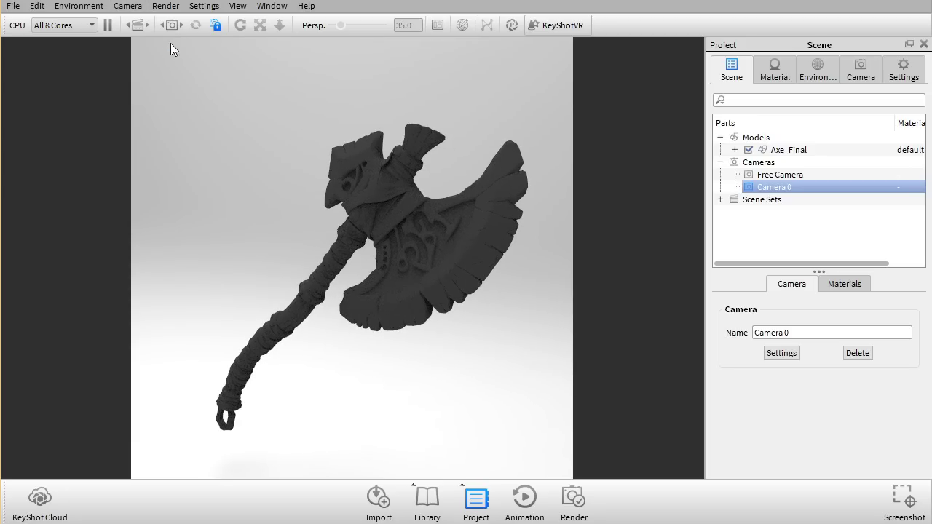
Import Black.jpg from the Colors folder and set it as the scene backplate.
{"action": "left_click", "coordinate": [471, 497]}
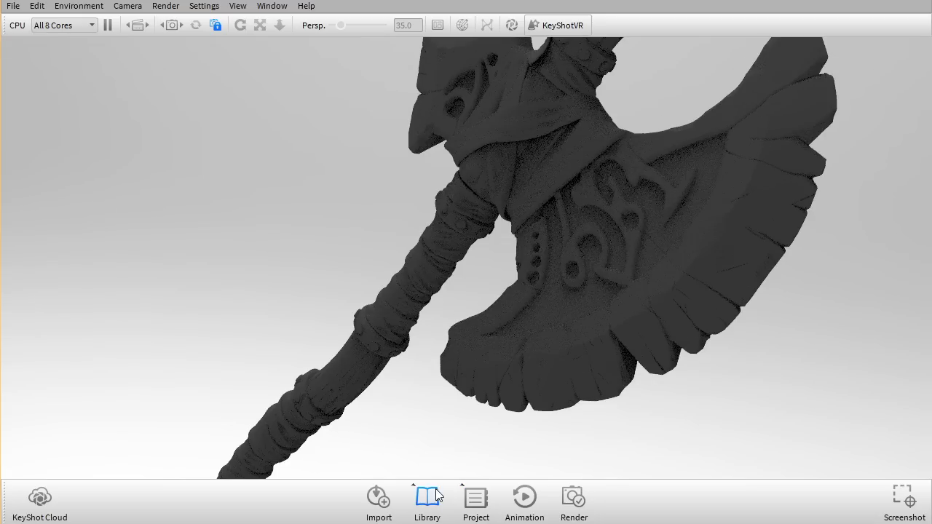
{"action": "left_click", "coordinate": [429, 500]}
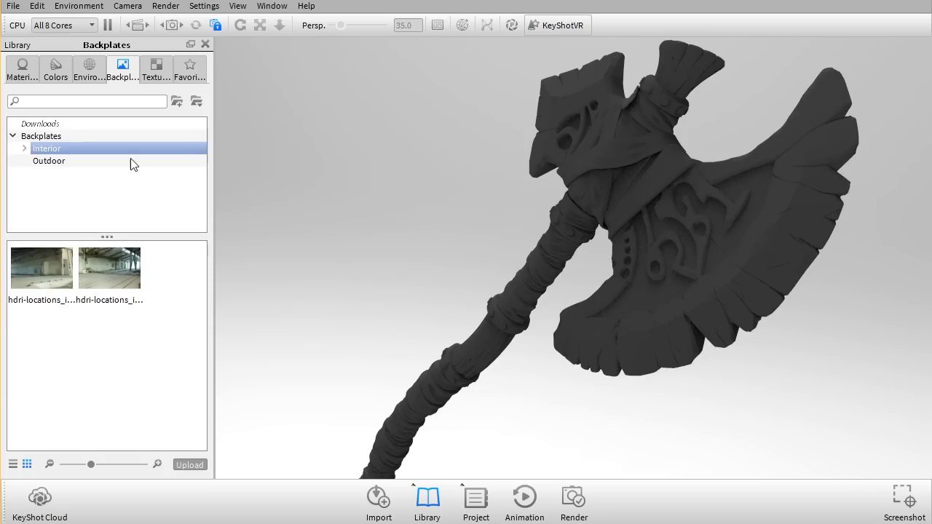
{"action": "left_click", "coordinate": [195, 107]}
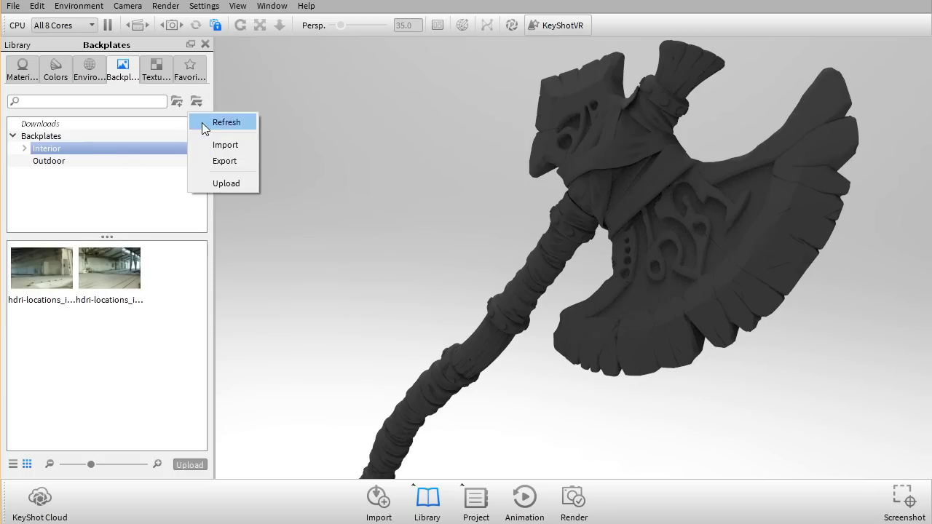
{"action": "left_click", "coordinate": [213, 144]}
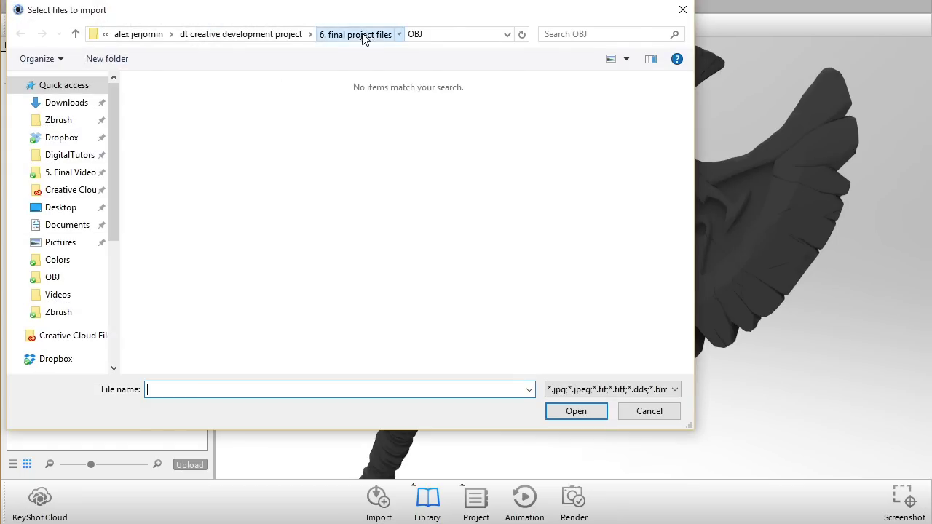
{"action": "left_click", "coordinate": [366, 34]}
{"action": "left_click", "coordinate": [177, 119]}
{"action": "double_click", "coordinate": [171, 122]}
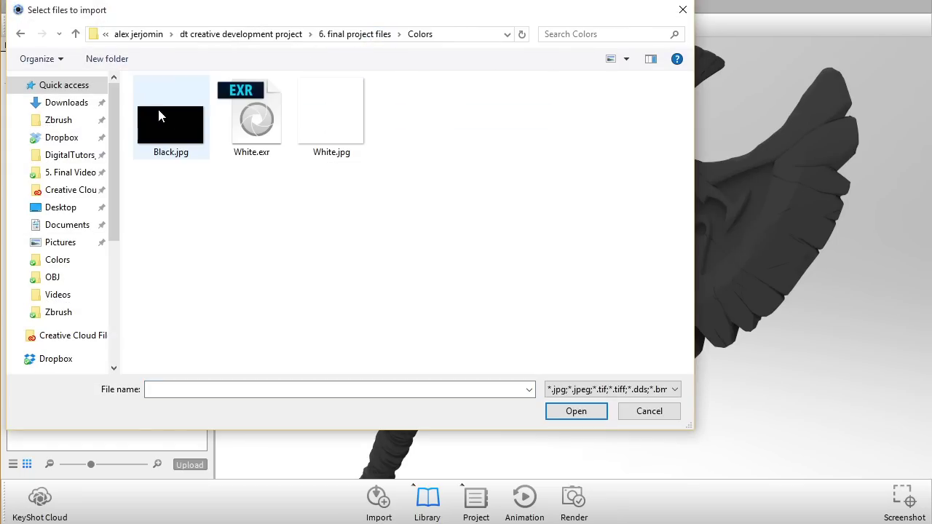
{"action": "double_click", "coordinate": [157, 123]}
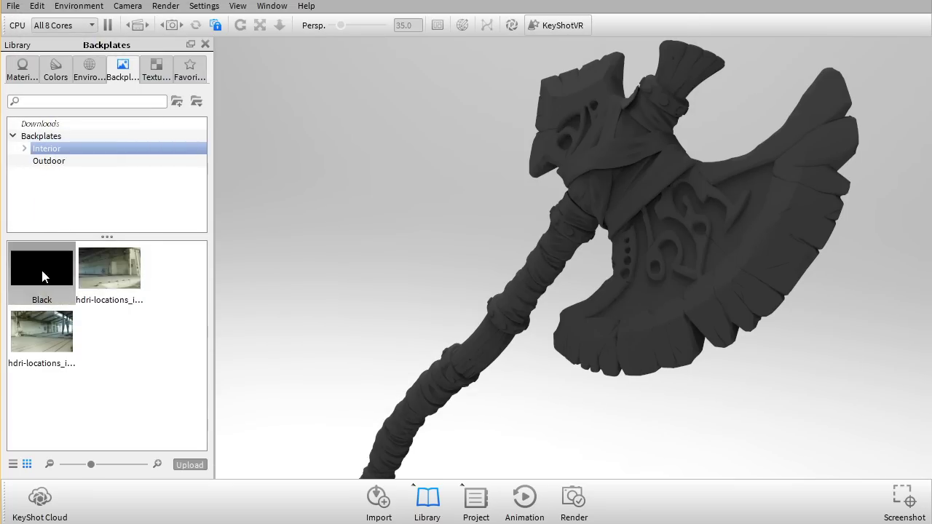
{"action": "left_click_drag", "start_coordinate": [42, 270], "coordinate": [431, 233]}
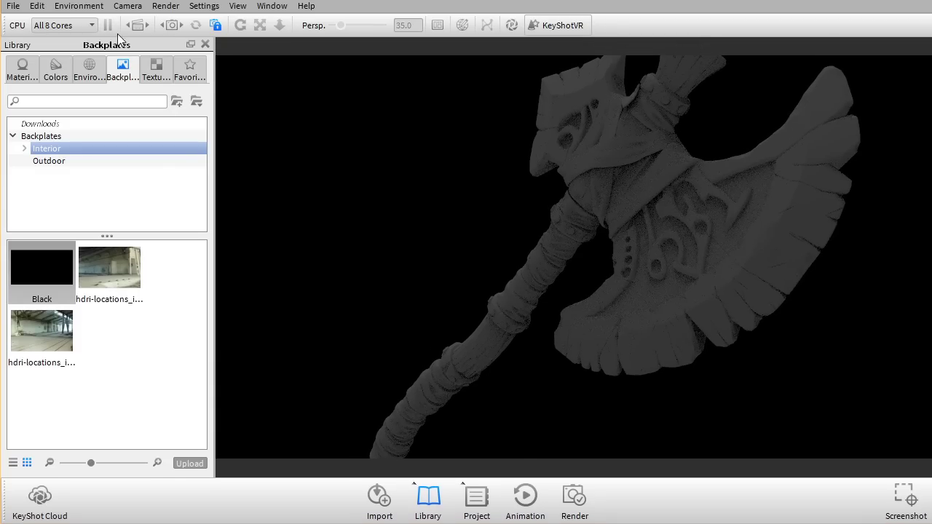
Unlock the camera, reframe the axe against the black backplate, and relock it.
{"action": "left_click", "coordinate": [204, 44]}
{"action": "left_click", "coordinate": [131, 6]}
{"action": "left_click", "coordinate": [157, 35]}
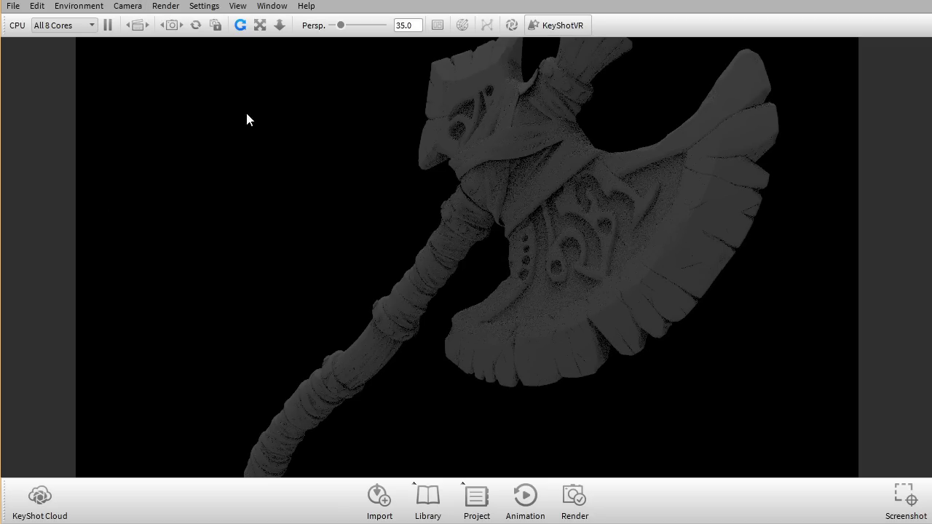
{"action": "left_click_drag", "start_coordinate": [248, 119], "coordinate": [396, 225]}
{"action": "left_click_drag", "start_coordinate": [330, 169], "coordinate": [354, 170]}
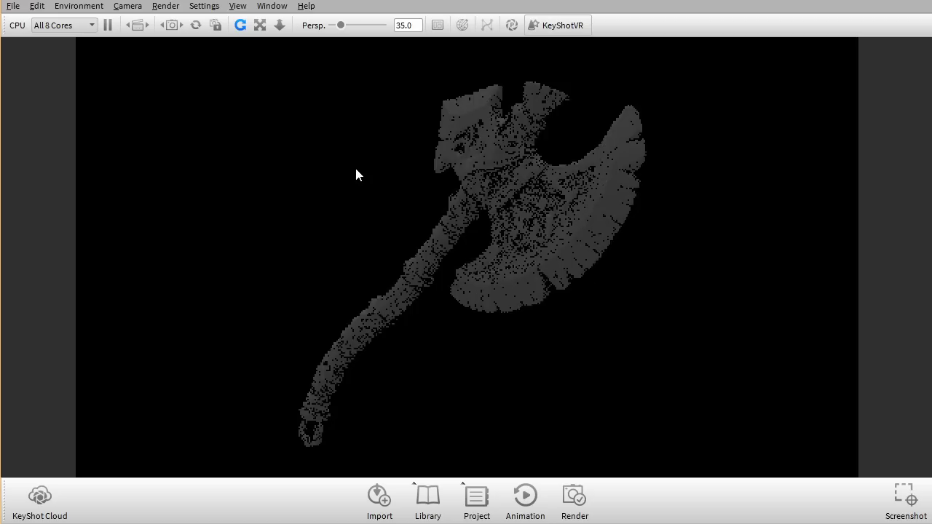
{"action": "left_click", "coordinate": [128, 6]}
{"action": "left_click", "coordinate": [183, 61]}
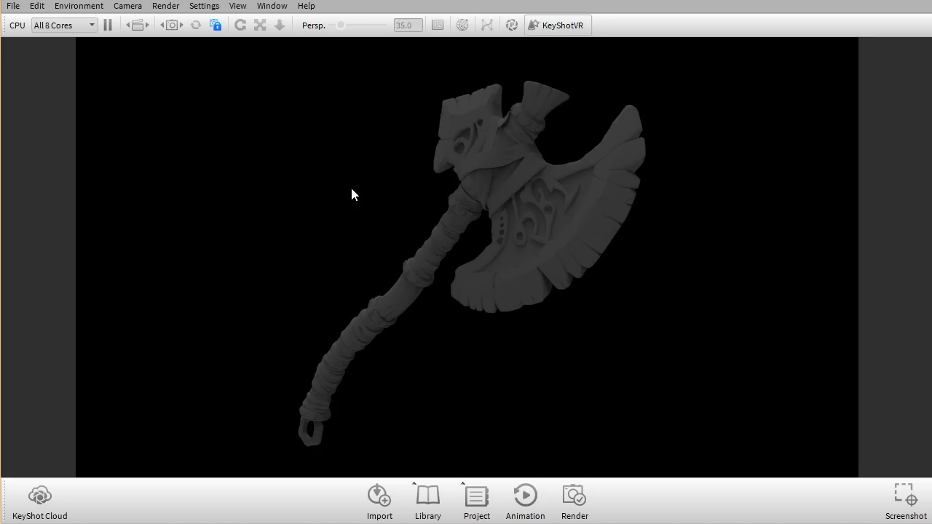
Bring the render settings into view and browse for a new output folder.
{"action": "left_click", "coordinate": [575, 497]}
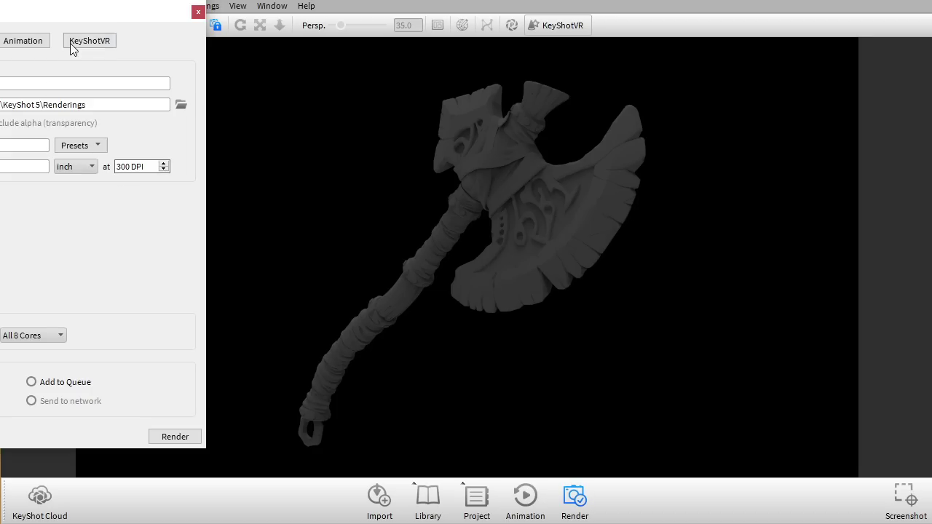
{"action": "left_click_drag", "start_coordinate": [72, 19], "coordinate": [459, 33]}
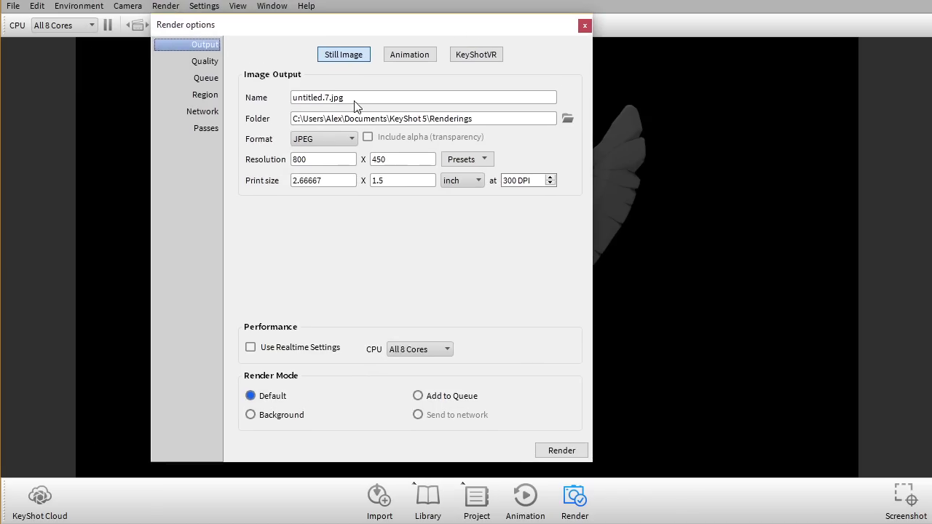
{"action": "triple_click", "coordinate": [353, 97]}
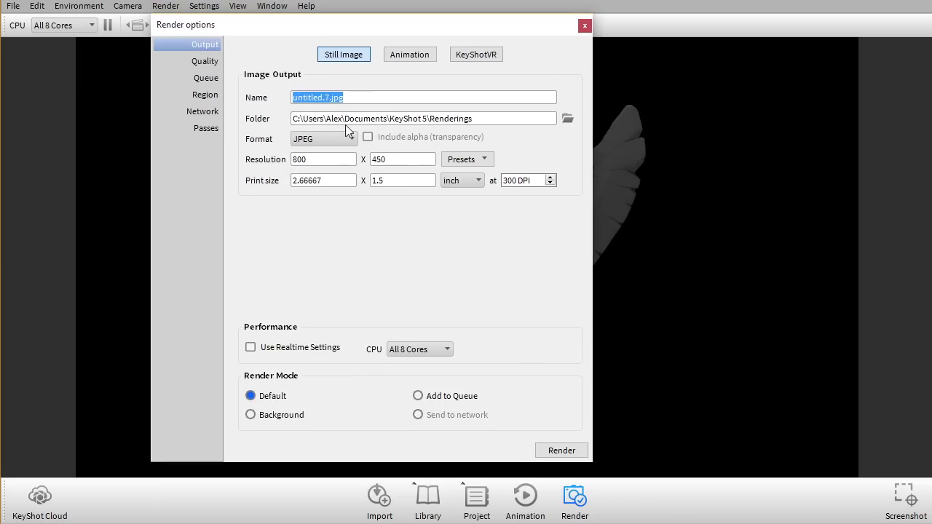
{"action": "left_click", "coordinate": [568, 118]}
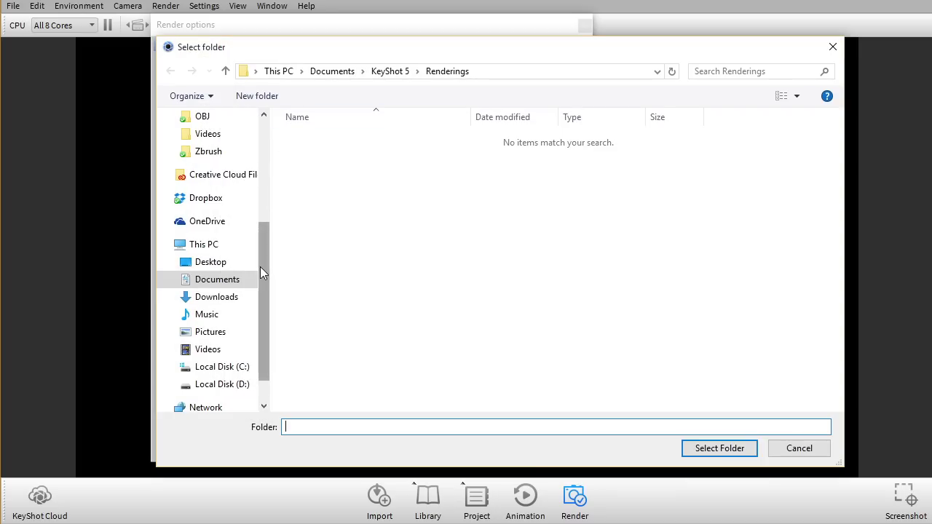
{"action": "mouse_move", "coordinate": [260, 266]}
{"action": "left_mouse_down"}
{"action": "mouse_move", "coordinate": [260, 239]}
{"action": "mouse_move", "coordinate": [260, 256]}
{"action": "left_mouse_up"}
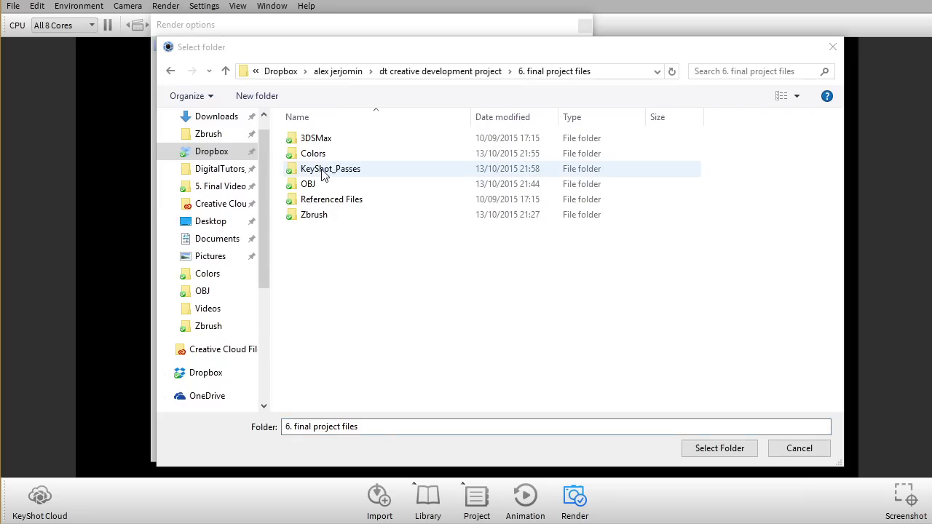
Choose the KeyShot_Passes folder as output and dismiss the path-does-not-exist warning.
{"action": "left_click", "coordinate": [324, 172]}
{"action": "double_click", "coordinate": [324, 173]}
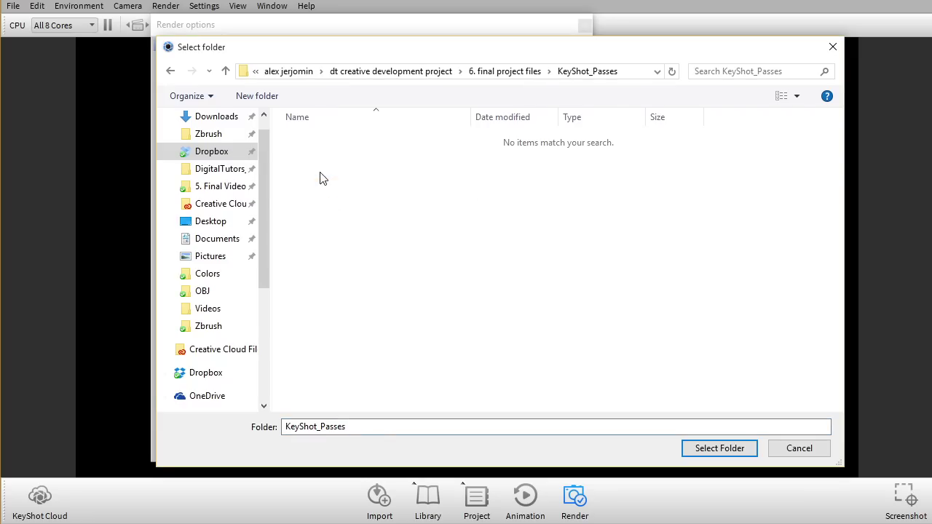
{"action": "left_click", "coordinate": [348, 434]}
{"action": "double_click", "coordinate": [347, 434]}
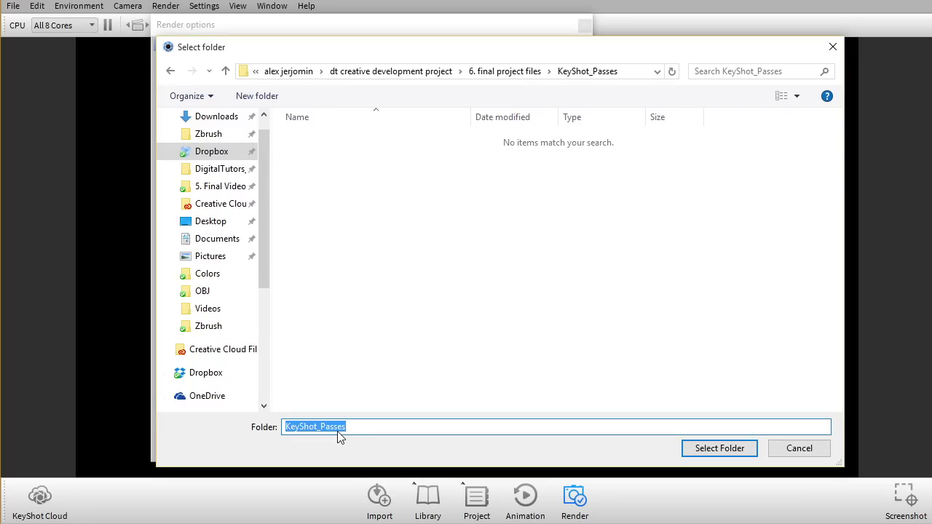
{"action": "type", "text": "Gray_V01_Pass"}
{"action": "left_click", "coordinate": [717, 447]}
{"action": "left_click", "coordinate": [379, 402]}
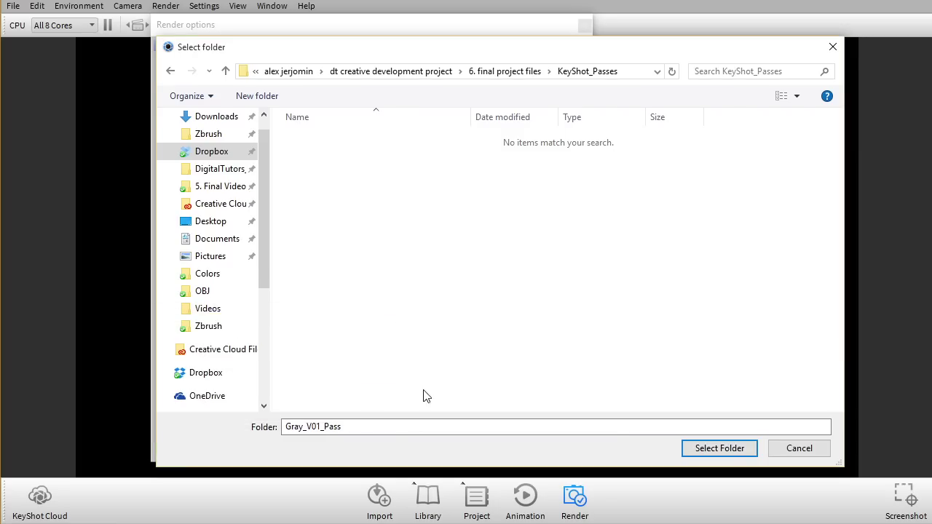
Rename the render output to Gray_Pass_V01.
{"action": "key", "text": "Escape"}
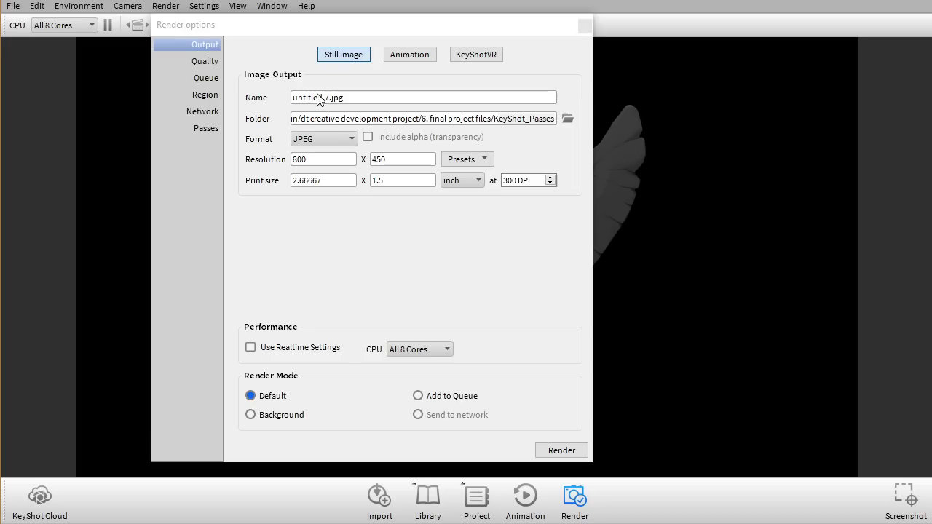
{"action": "triple_click", "coordinate": [347, 98]}
{"action": "type", "text": "Re"}
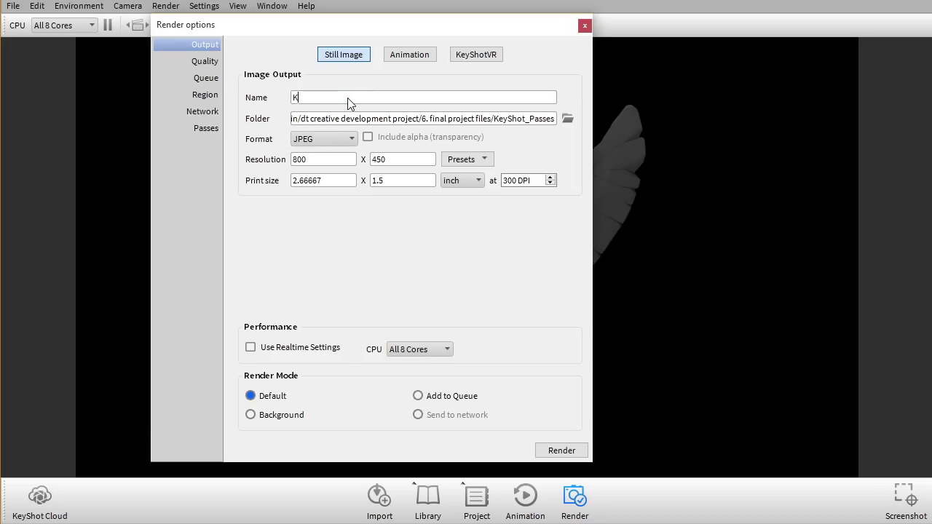
{"action": "key", "text": "BackSpace"}
{"action": "key", "text": "BackSpace"}
{"action": "type", "text": "Gray_Pass_V"}
Set the resolution width to 3840 so the height recalculates to 2161.
{"action": "double_click", "coordinate": [325, 161]}
{"action": "key", "text": "alt+Tab"}
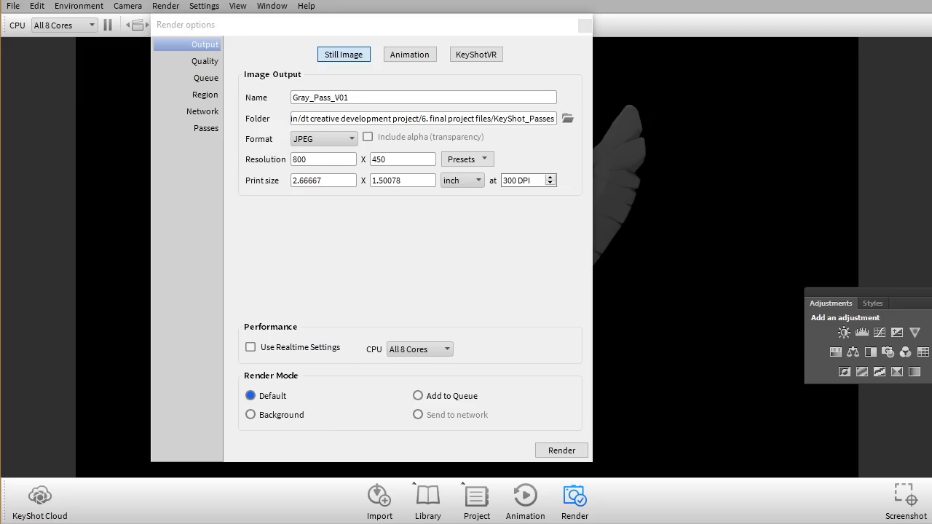
{"action": "double_click", "coordinate": [318, 160]}
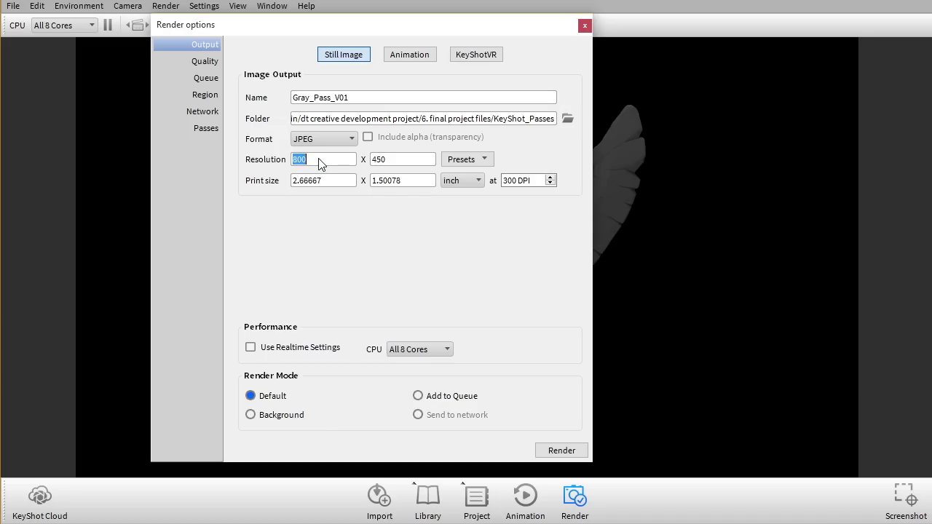
{"action": "type", "text": "384"}
{"action": "key", "text": "Tab"}
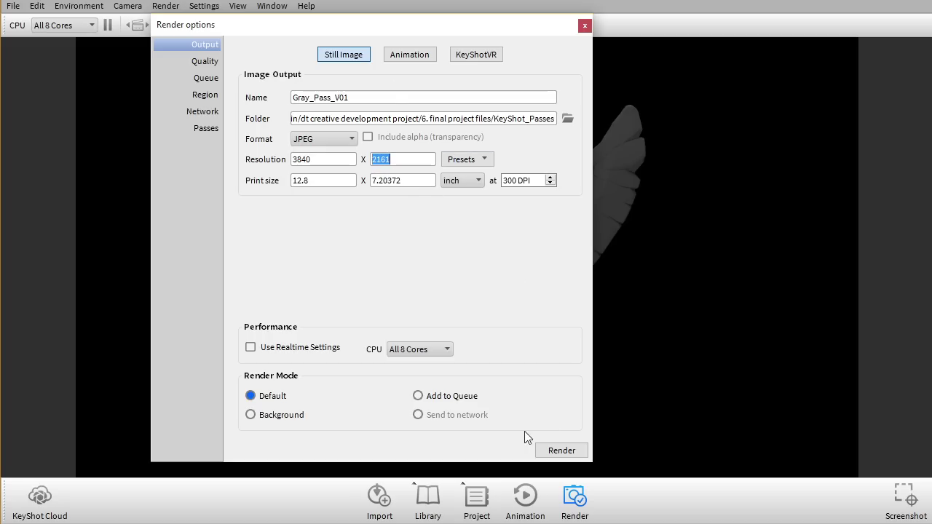
Render the gray pass, saving it as Gray_Pass_V01.jpg, then close the render options.
{"action": "left_click", "coordinate": [551, 453]}
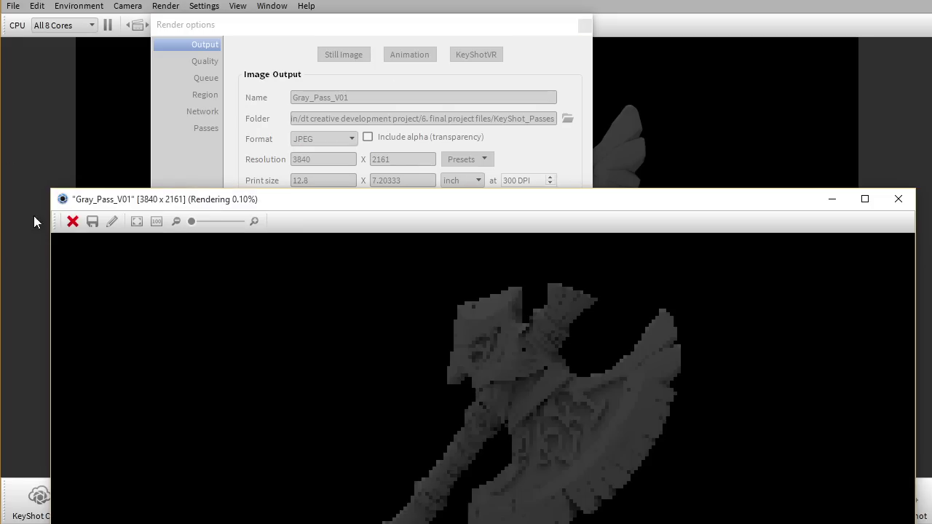
{"action": "left_click_drag", "start_coordinate": [256, 209], "coordinate": [246, 6]}
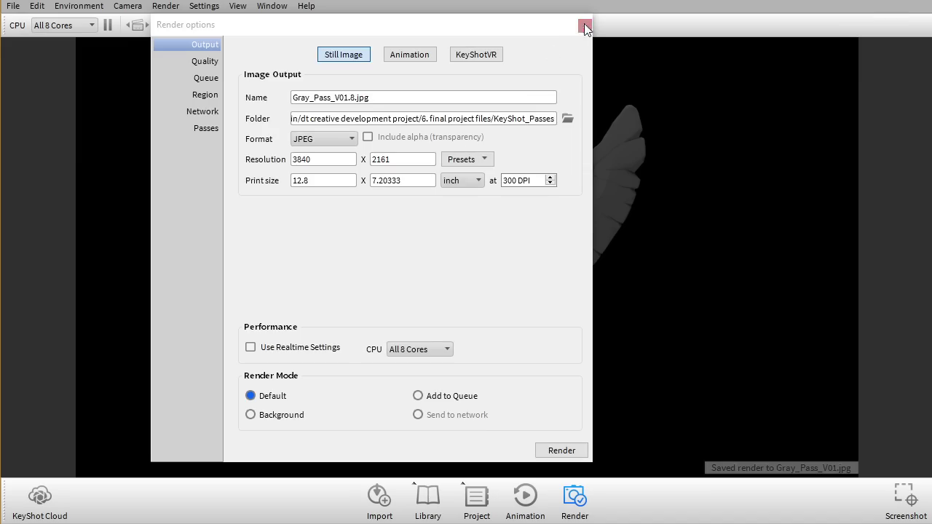
{"action": "left_click", "coordinate": [586, 23]}
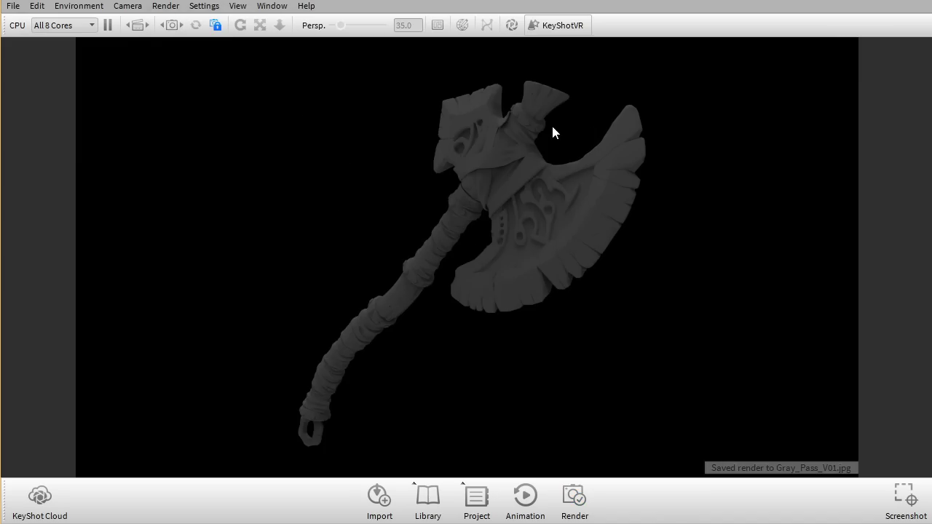
Apply an Aluminum material from the Metal library to the axe.
{"action": "left_click", "coordinate": [427, 496]}
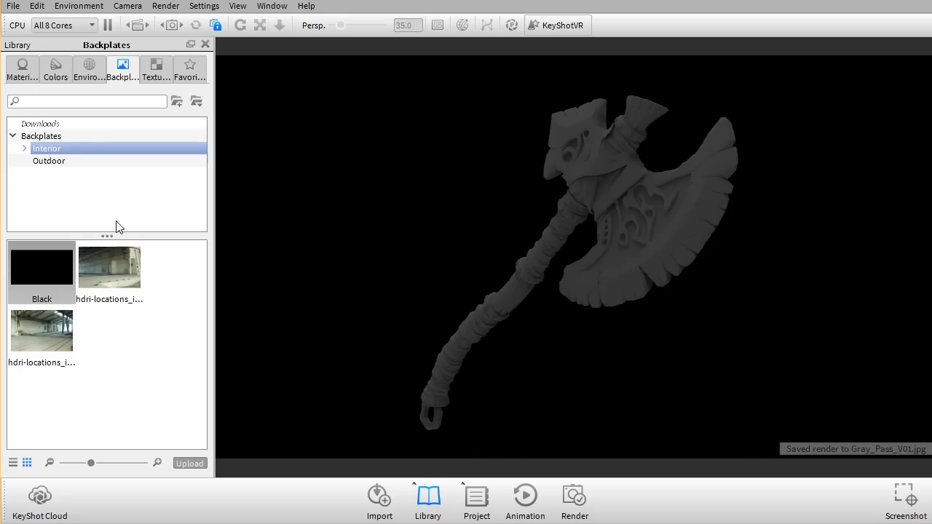
{"action": "left_click", "coordinate": [28, 79]}
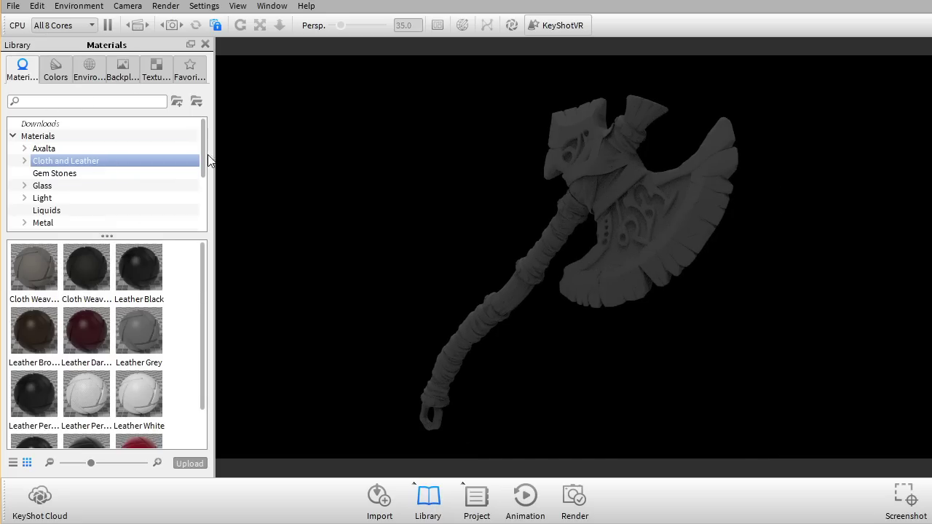
{"action": "mouse_move", "coordinate": [203, 155]}
{"action": "left_mouse_down"}
{"action": "mouse_move", "coordinate": [199, 198]}
{"action": "mouse_move", "coordinate": [204, 166]}
{"action": "left_mouse_up"}
{"action": "scroll", "coordinate": [52, 208], "scroll_direction": "down", "scroll_amount": 1}
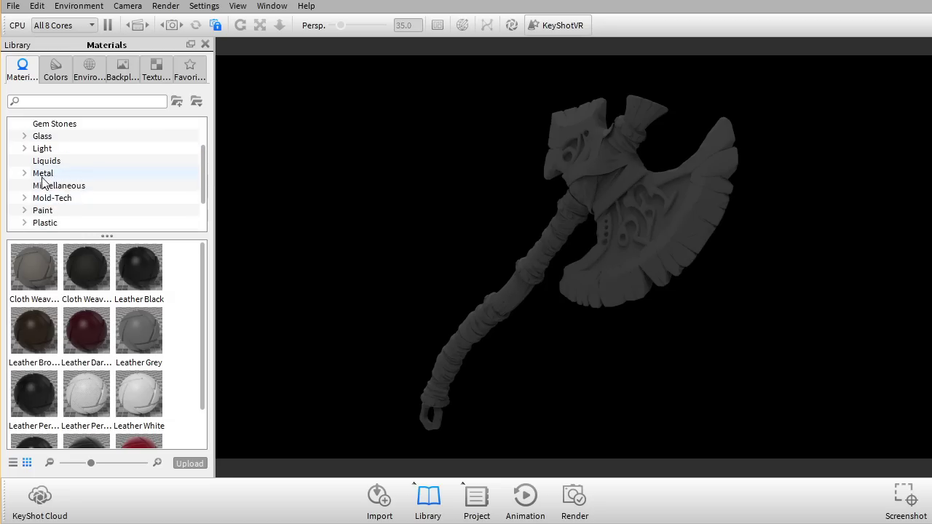
{"action": "left_click", "coordinate": [41, 175]}
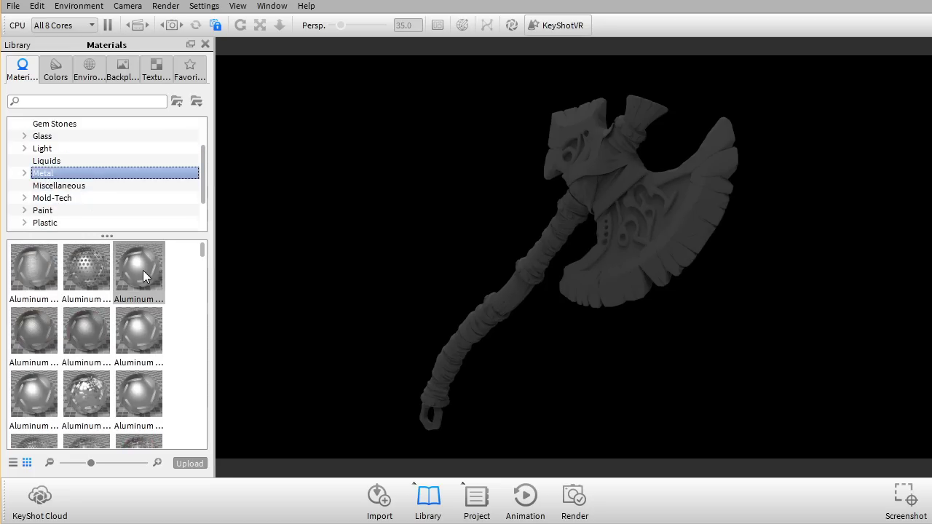
{"action": "left_click_drag", "start_coordinate": [131, 262], "coordinate": [626, 236]}
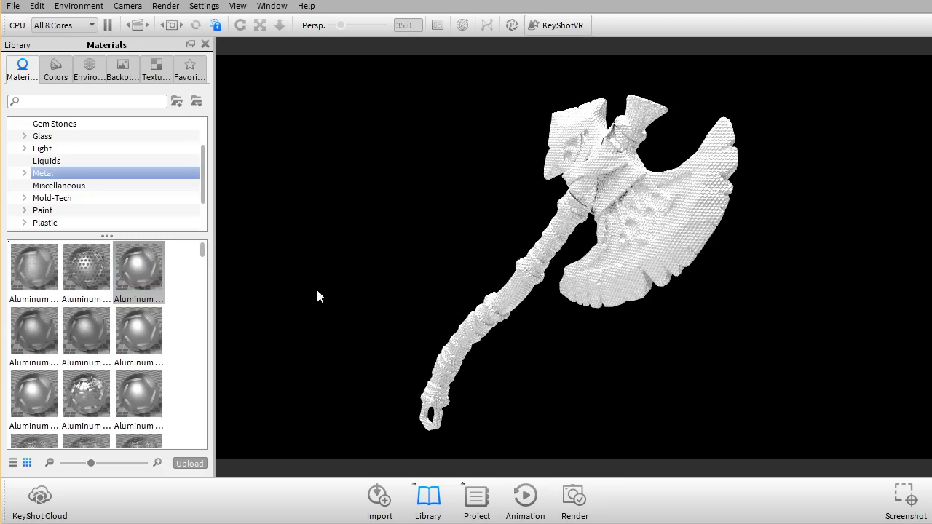
Select individual axe parts in the scene tree and give them Aluminum materials.
{"action": "left_click", "coordinate": [477, 496]}
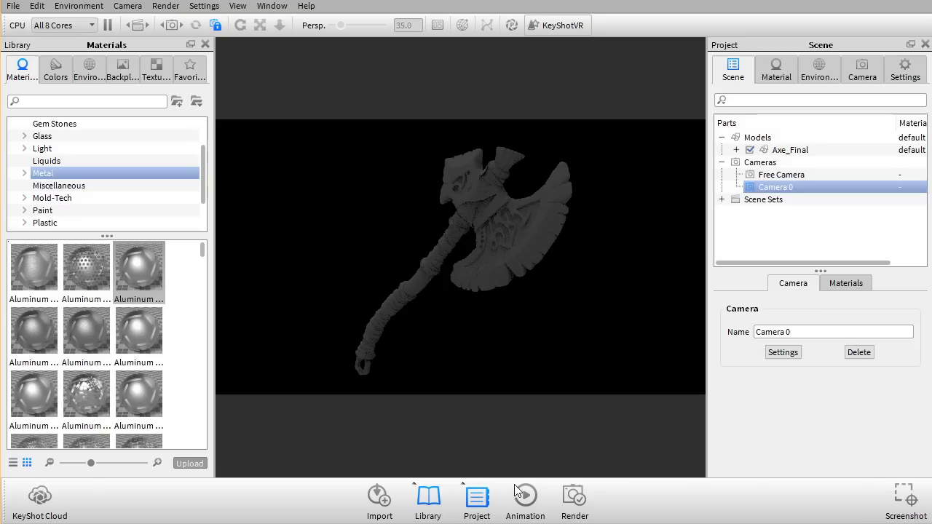
{"action": "left_click", "coordinate": [736, 149]}
{"action": "left_click", "coordinate": [805, 165]}
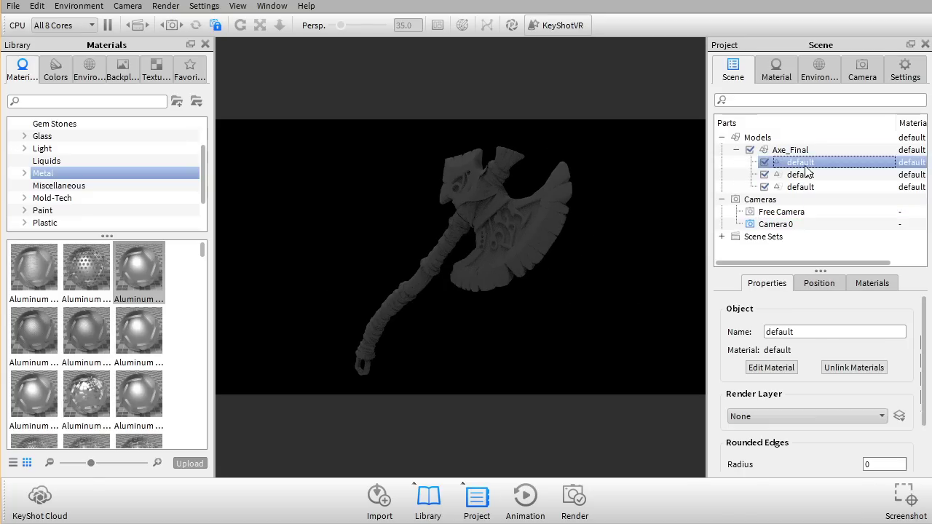
{"action": "left_click", "coordinate": [801, 175]}
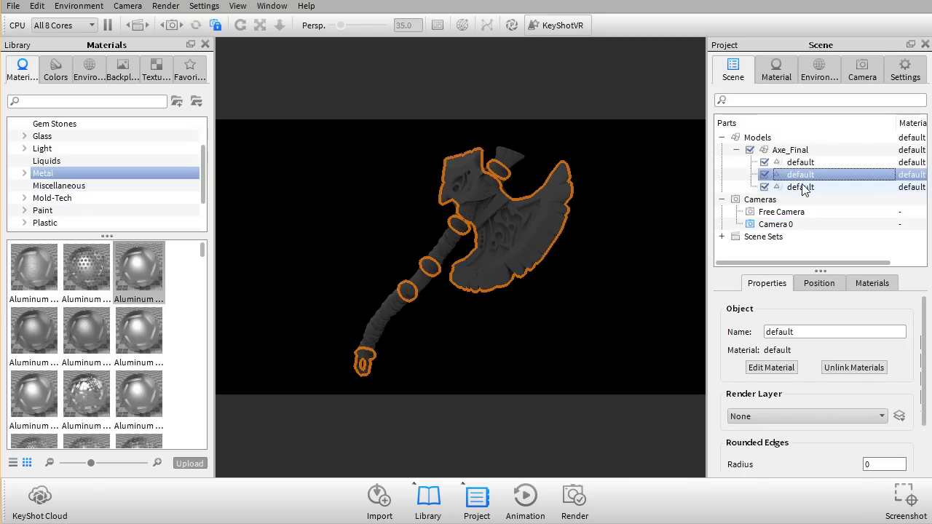
{"action": "left_click_drag", "start_coordinate": [138, 325], "coordinate": [628, 196]}
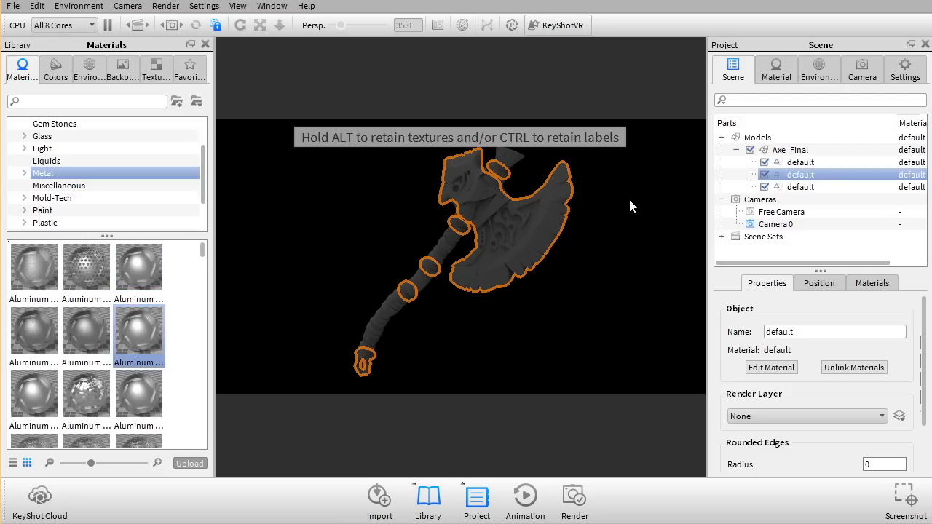
{"action": "left_click_drag", "start_coordinate": [786, 164], "coordinate": [800, 175]}
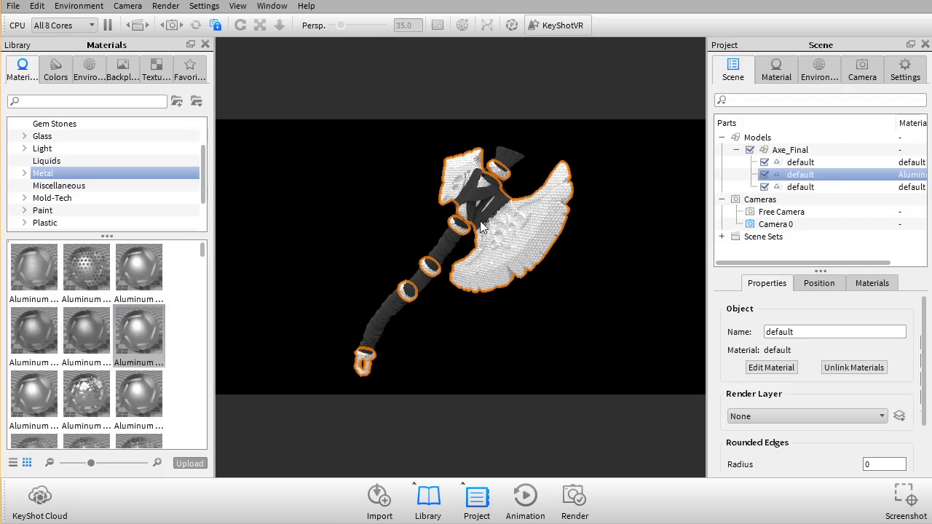
{"action": "left_click", "coordinate": [145, 335]}
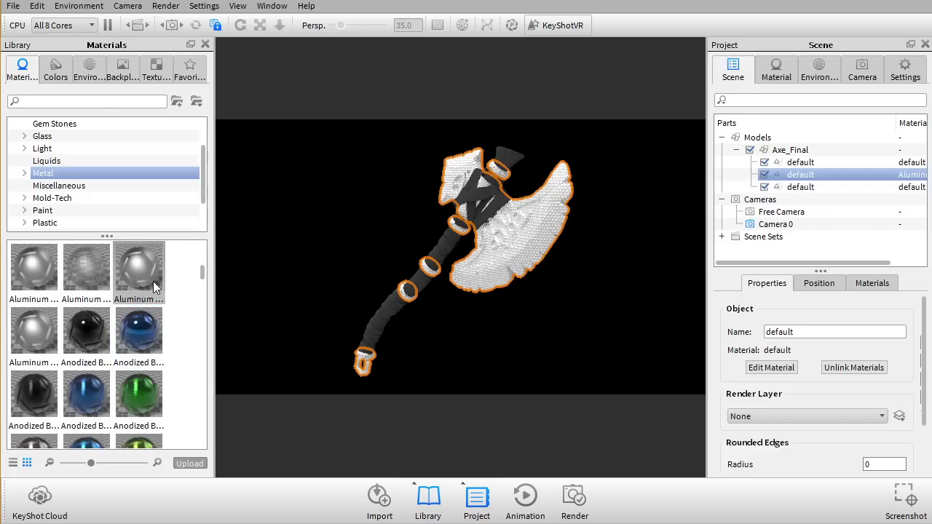
{"action": "left_click_drag", "start_coordinate": [153, 281], "coordinate": [509, 246]}
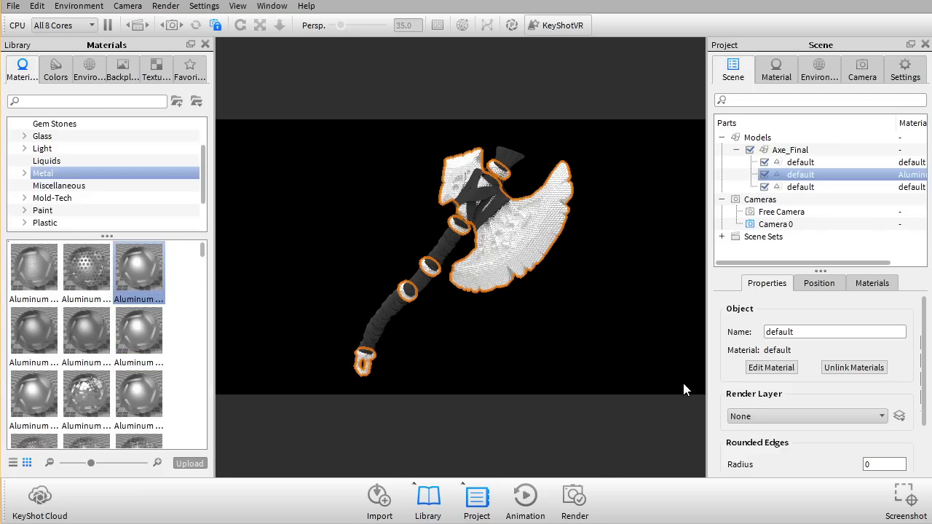
{"action": "left_click", "coordinate": [476, 498]}
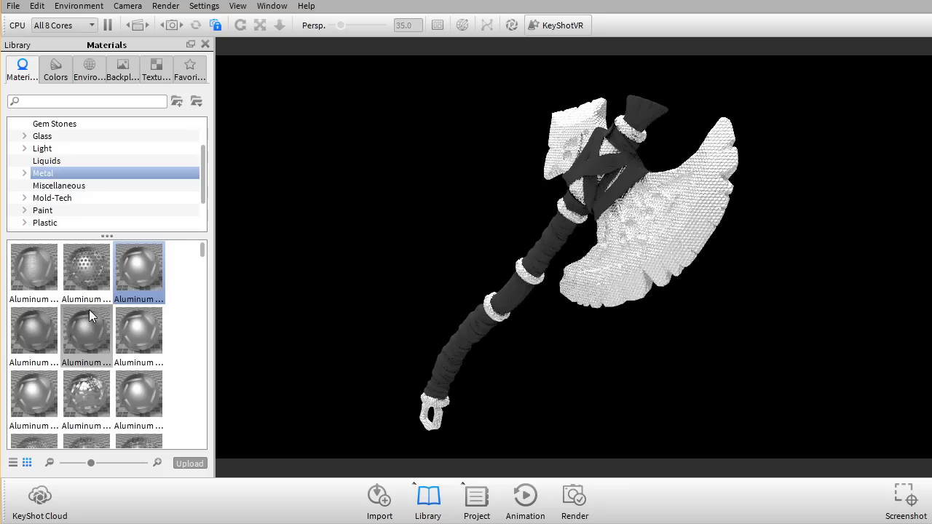
Try Anodized Black and a grey anodized material on the axe.
{"action": "scroll", "coordinate": [88, 312], "scroll_direction": "down", "scroll_amount": 2}
{"action": "left_click_drag", "start_coordinate": [45, 334], "coordinate": [625, 224]}
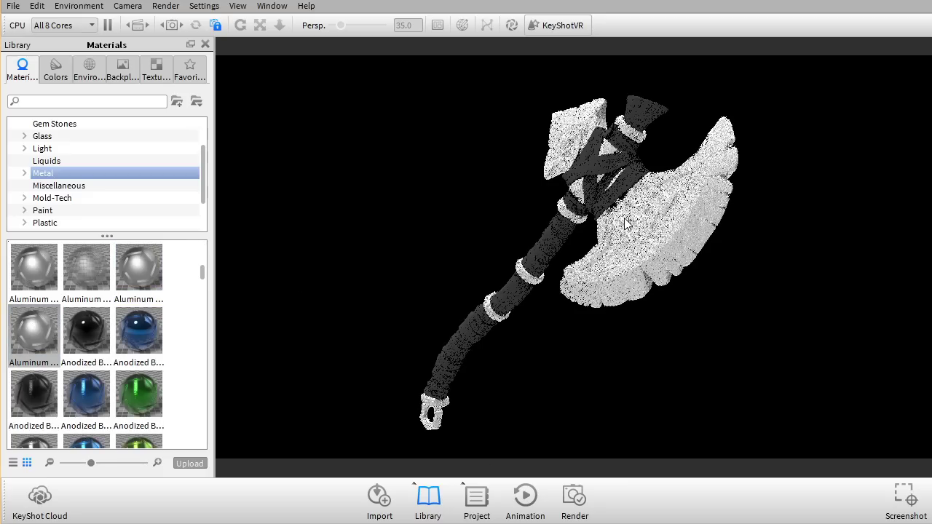
{"action": "scroll", "coordinate": [78, 353], "scroll_direction": "down", "scroll_amount": 2}
{"action": "scroll", "coordinate": [91, 336], "scroll_direction": "up", "scroll_amount": 2}
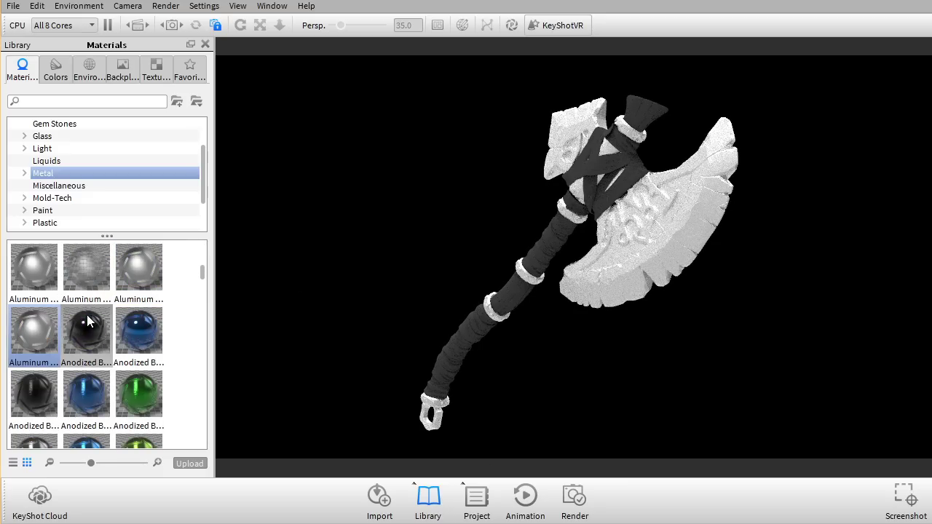
{"action": "left_click", "coordinate": [87, 320]}
{"action": "left_click_drag", "start_coordinate": [593, 254], "coordinate": [649, 226]}
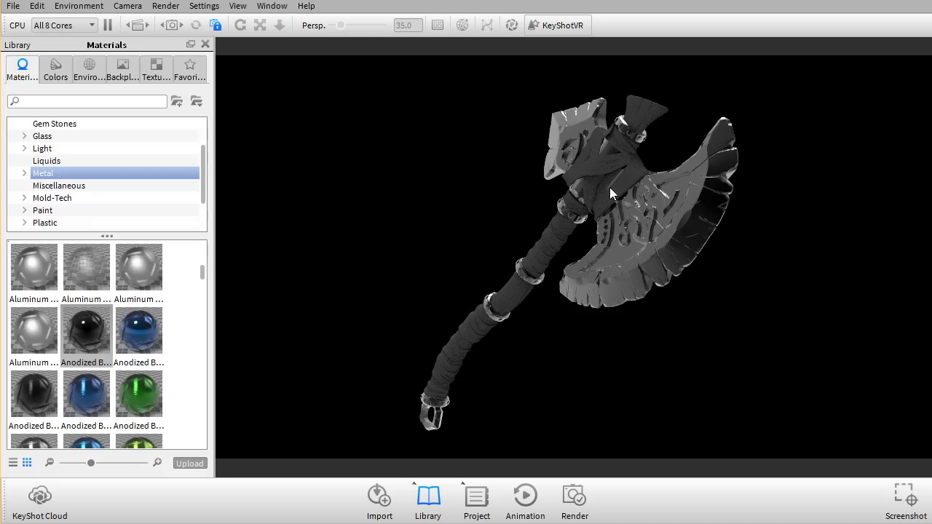
{"action": "scroll", "coordinate": [112, 342], "scroll_direction": "down", "scroll_amount": 4}
{"action": "scroll", "coordinate": [93, 351], "scroll_direction": "up", "scroll_amount": 2}
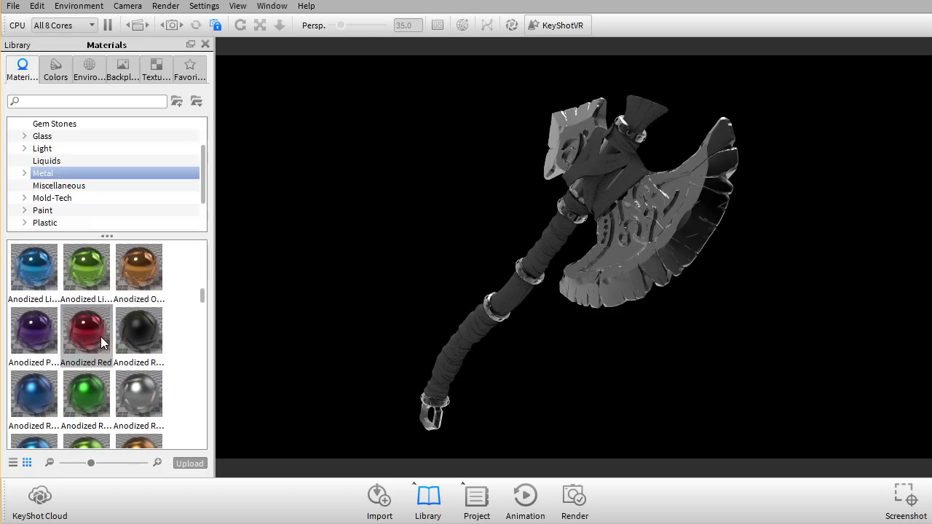
{"action": "left_click_drag", "start_coordinate": [140, 389], "coordinate": [634, 209]}
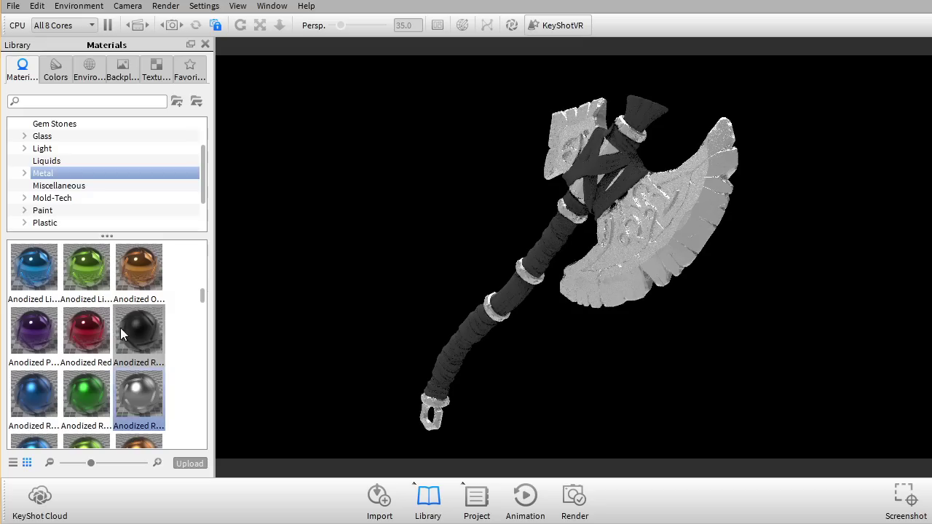
{"action": "scroll", "coordinate": [120, 342], "scroll_direction": "down", "scroll_amount": 3}
{"action": "scroll", "coordinate": [118, 356], "scroll_direction": "down", "scroll_amount": 3}
{"action": "scroll", "coordinate": [87, 346], "scroll_direction": "up", "scroll_amount": 3}
{"action": "left_click_drag", "start_coordinate": [78, 341], "coordinate": [621, 248]}
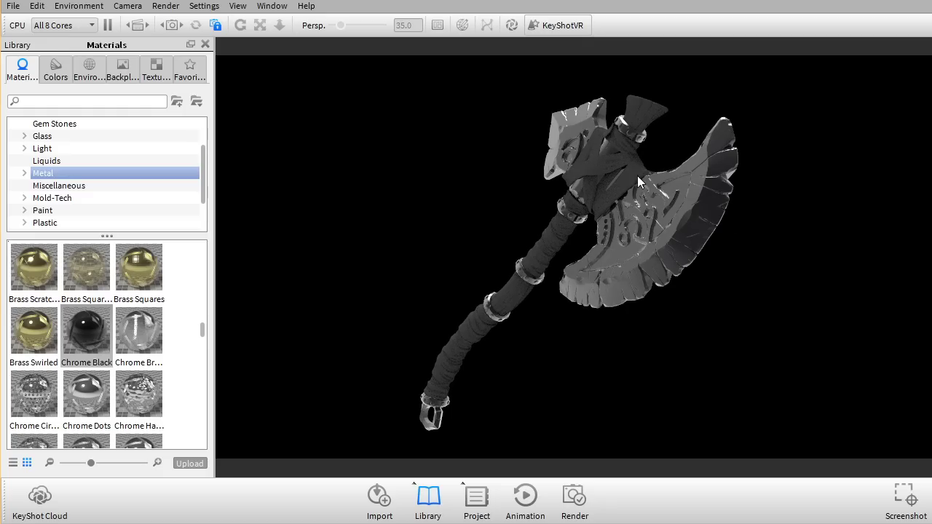
{"action": "scroll", "coordinate": [102, 341], "scroll_direction": "down", "scroll_amount": 10}
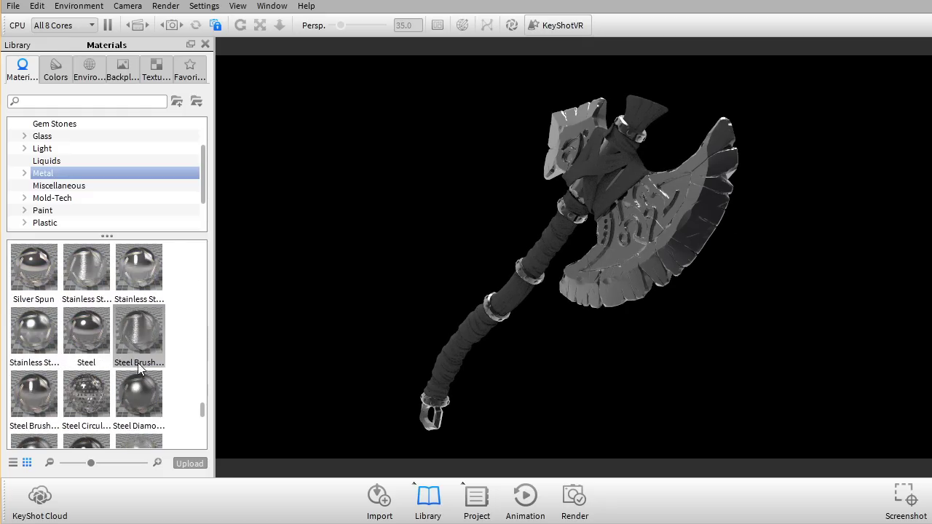
Apply Steel Diamond, then Steel Brushed, then darker Steel Ultra Satin to the axe.
{"action": "left_click_drag", "start_coordinate": [138, 389], "coordinate": [639, 235]}
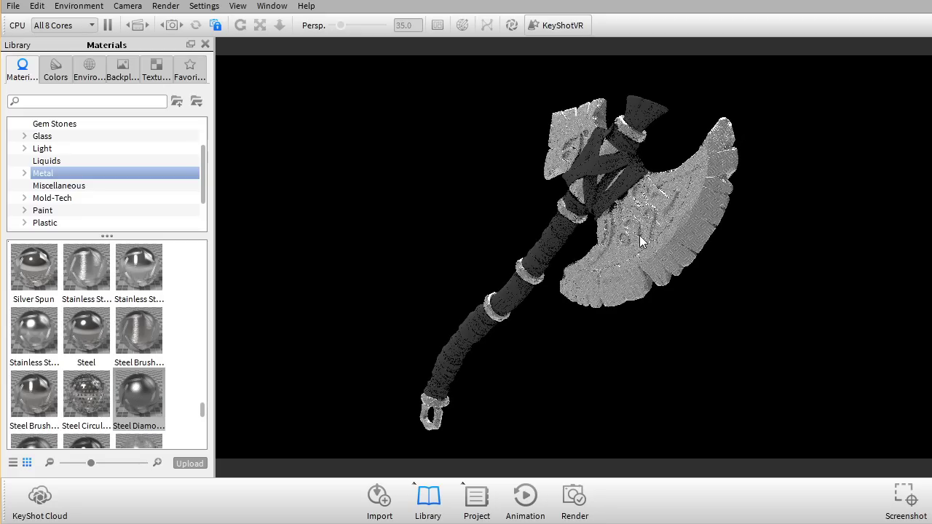
{"action": "left_click_drag", "start_coordinate": [118, 344], "coordinate": [658, 219]}
{"action": "scroll", "coordinate": [139, 378], "scroll_direction": "down", "scroll_amount": 6}
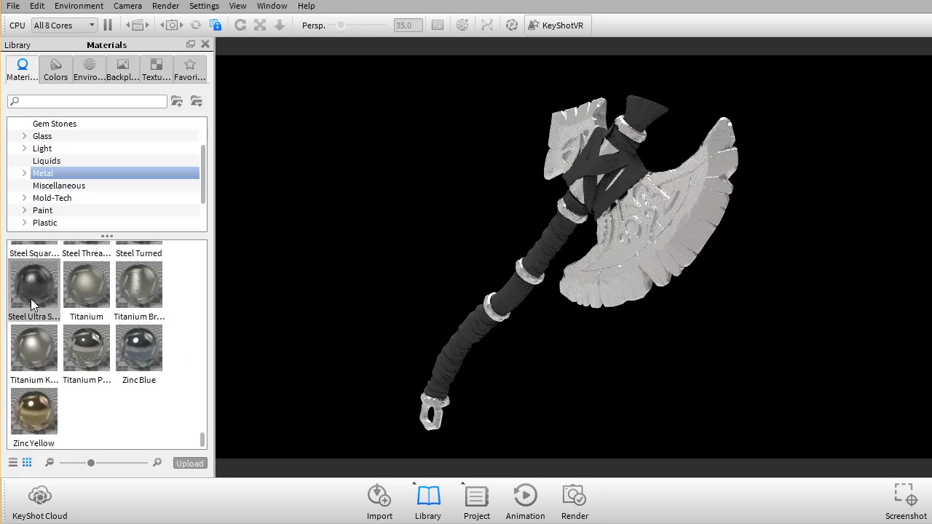
{"action": "left_click_drag", "start_coordinate": [31, 299], "coordinate": [623, 233]}
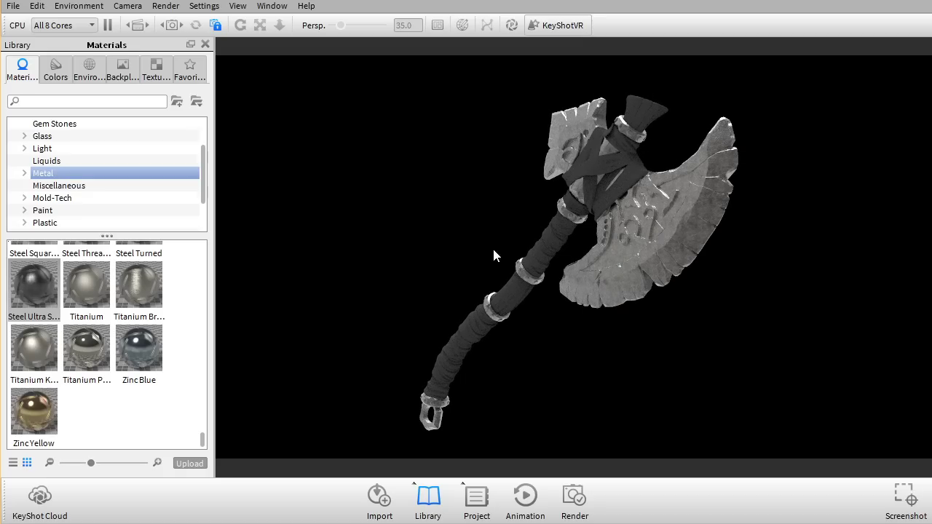
{"action": "scroll", "coordinate": [116, 322], "scroll_direction": "up", "scroll_amount": 3}
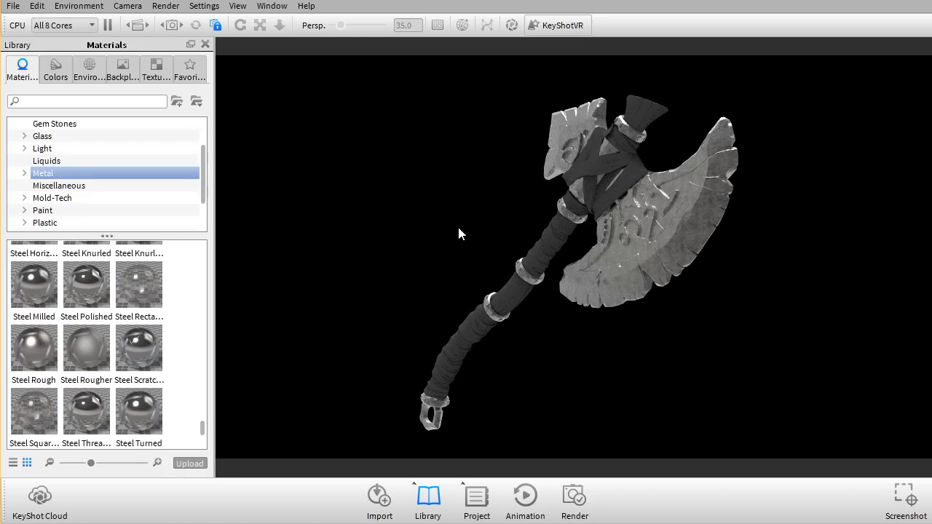
{"action": "scroll", "coordinate": [124, 382], "scroll_direction": "down", "scroll_amount": 3}
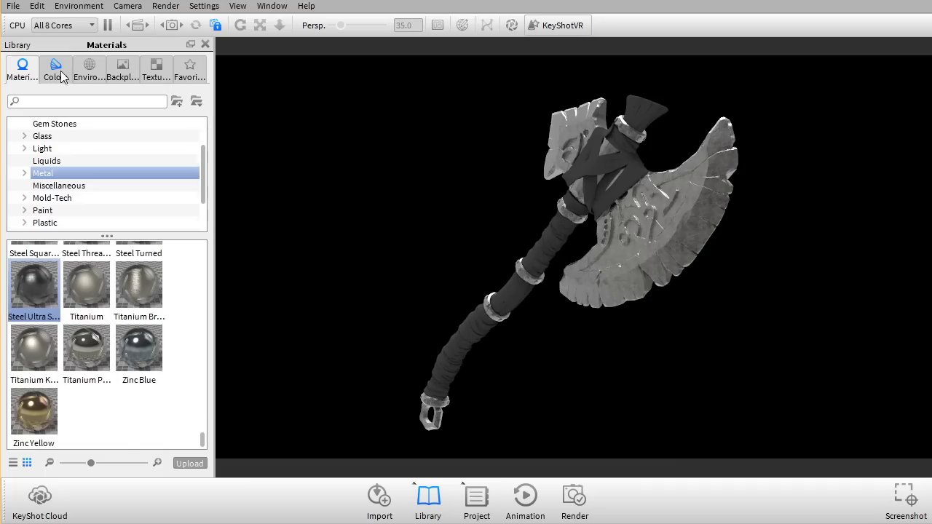
Colour the axe part plain Black using the Basic colour swatches.
{"action": "scroll", "coordinate": [107, 344], "scroll_direction": "down", "scroll_amount": 5}
{"action": "scroll", "coordinate": [108, 344], "scroll_direction": "up", "scroll_amount": 2}
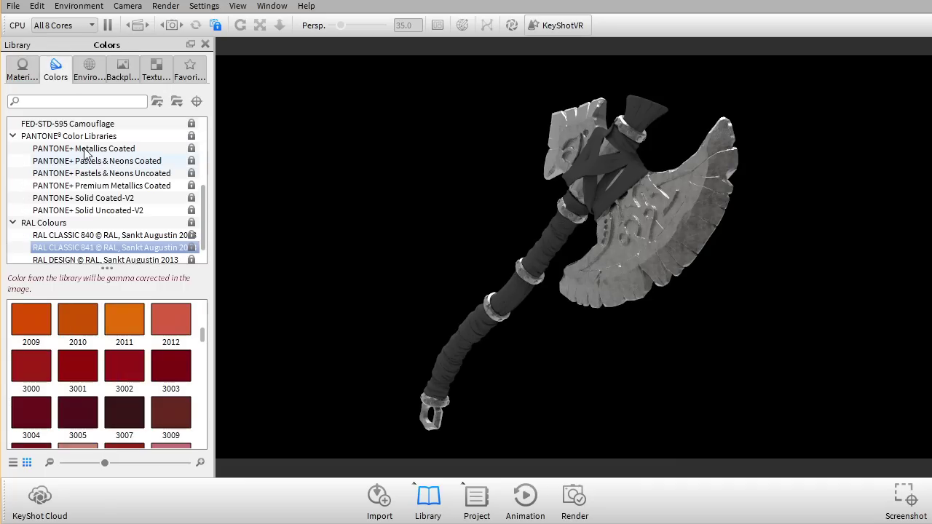
{"action": "left_click", "coordinate": [86, 134]}
{"action": "scroll", "coordinate": [85, 159], "scroll_direction": "up", "scroll_amount": 2}
{"action": "scroll", "coordinate": [85, 159], "scroll_direction": "up", "scroll_amount": 3}
{"action": "left_click", "coordinate": [75, 159]}
{"action": "left_click", "coordinate": [70, 136]}
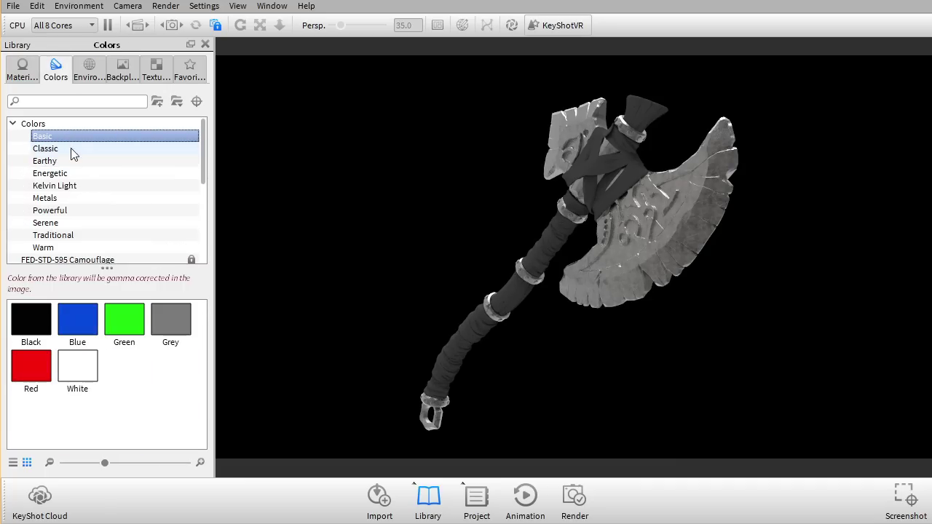
{"action": "left_click_drag", "start_coordinate": [31, 320], "coordinate": [674, 222]}
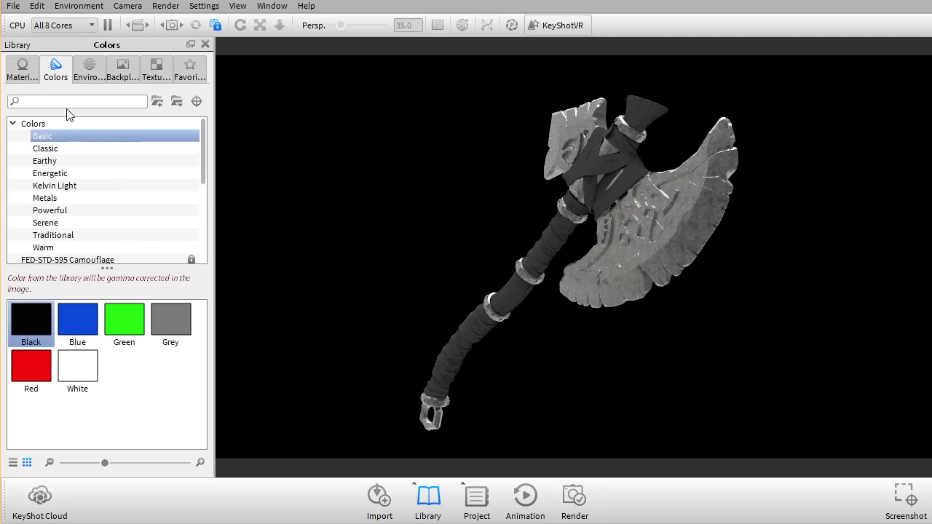
{"action": "left_click", "coordinate": [22, 71]}
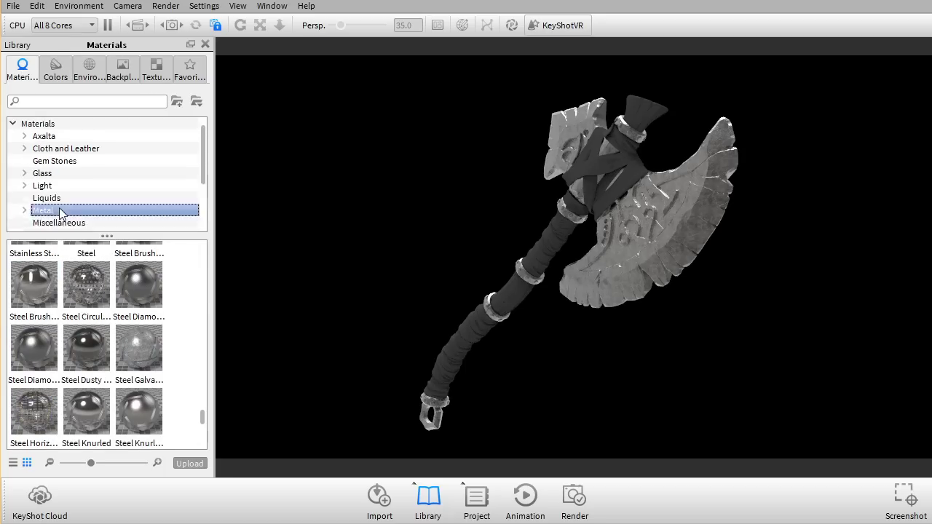
Select the handle and top cap part and assign it Old Wood.
{"action": "left_click", "coordinate": [70, 187]}
{"action": "scroll", "coordinate": [64, 204], "scroll_direction": "down", "scroll_amount": 2}
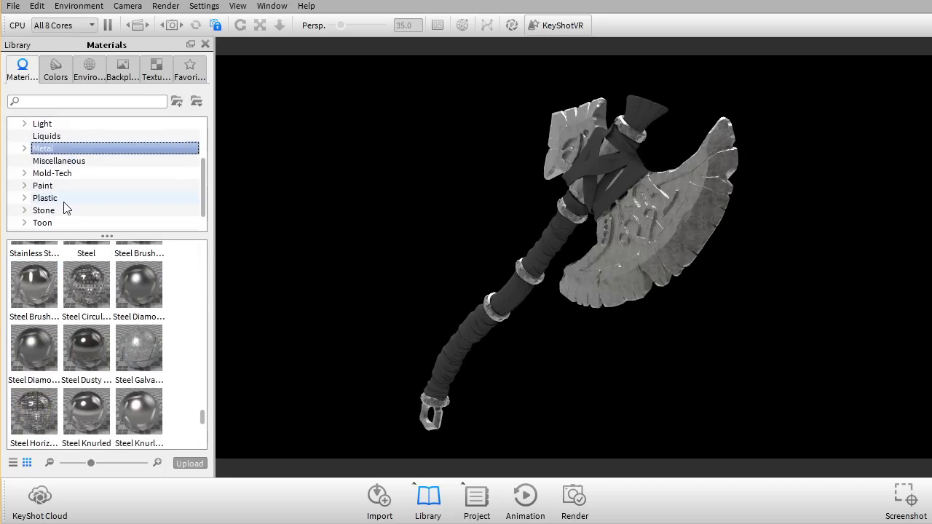
{"action": "left_click", "coordinate": [61, 221]}
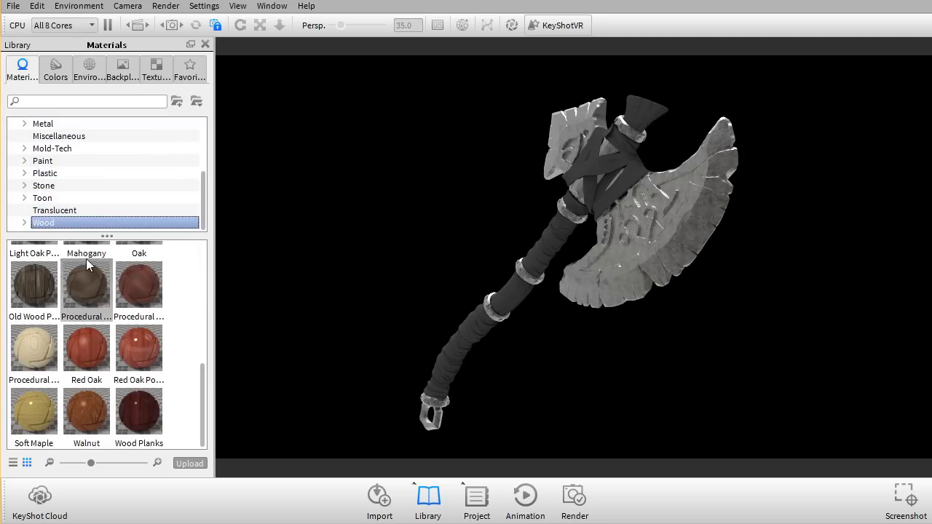
{"action": "left_click", "coordinate": [477, 497]}
{"action": "left_click", "coordinate": [797, 187]}
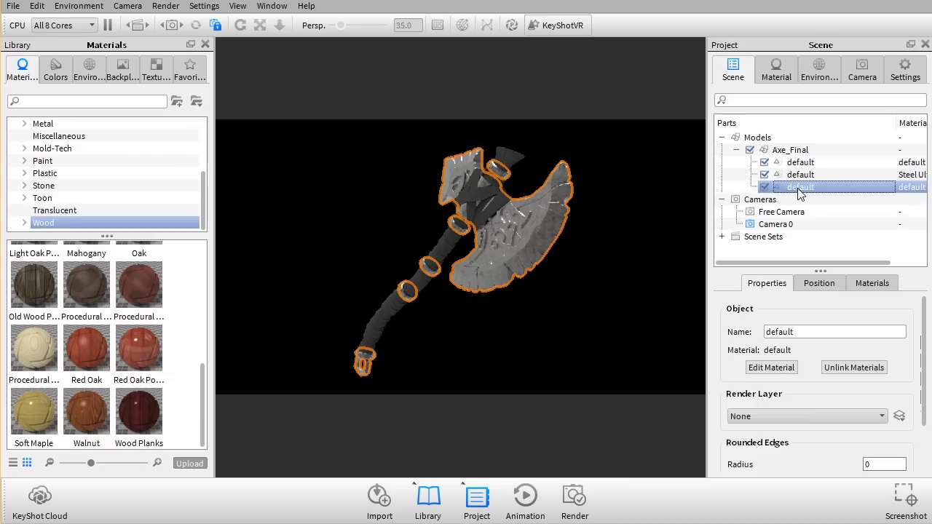
{"action": "left_click", "coordinate": [797, 162]}
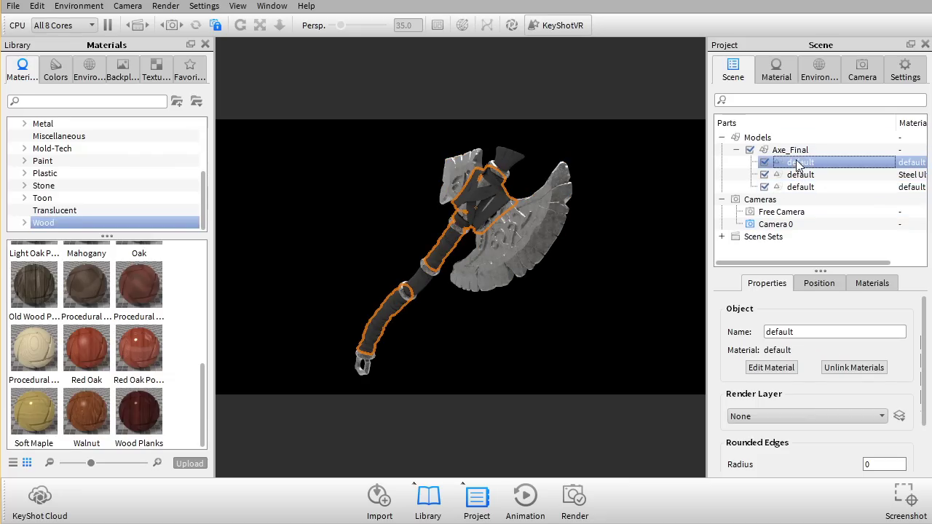
{"action": "left_click_drag", "start_coordinate": [46, 289], "coordinate": [735, 173]}
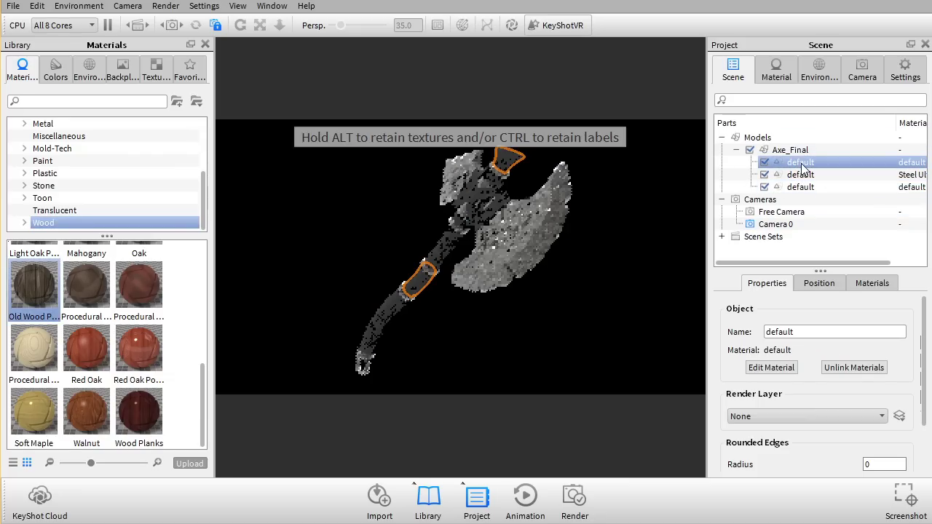
{"action": "left_click_drag", "start_coordinate": [803, 166], "coordinate": [800, 164]}
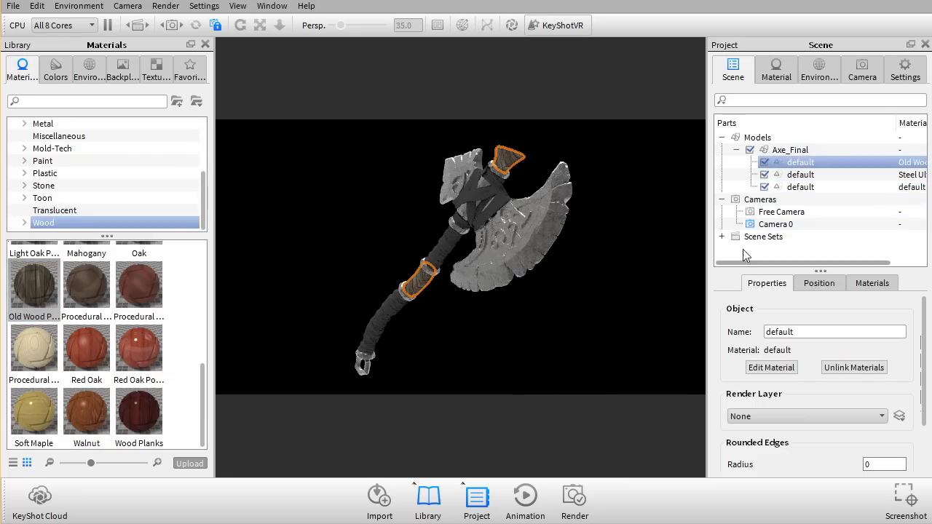
{"action": "left_click", "coordinate": [476, 497]}
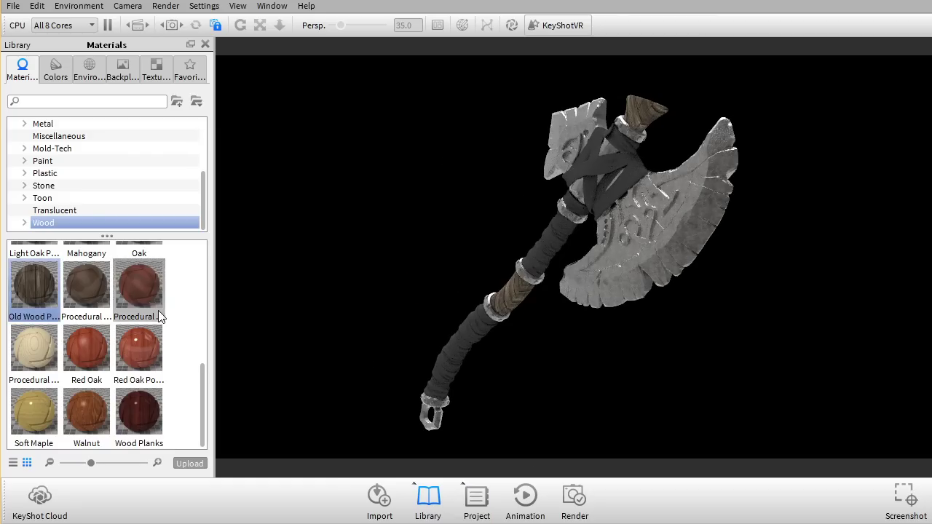
Try procedural wood, Heavy Grain, Black Walnut and Mahogany on the handle.
{"action": "left_click", "coordinate": [101, 291]}
{"action": "left_click_drag", "start_coordinate": [469, 282], "coordinate": [508, 291]}
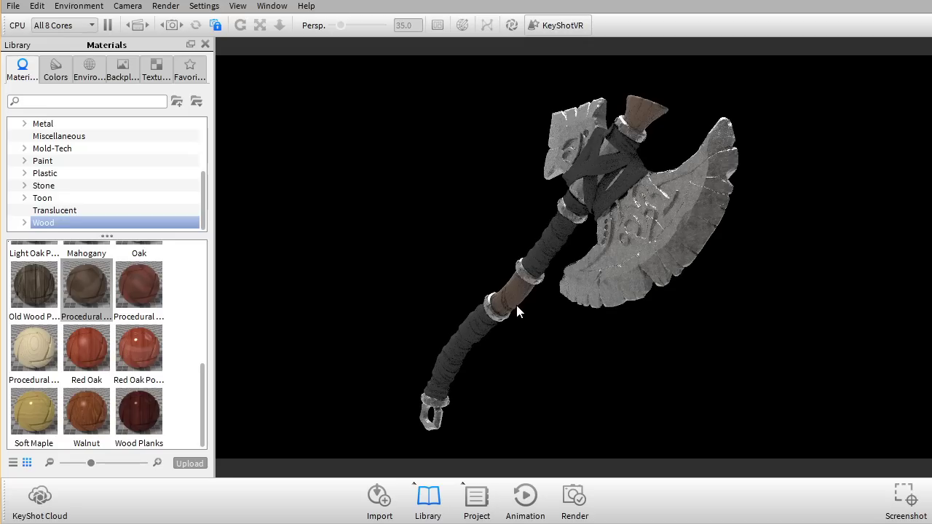
{"action": "scroll", "coordinate": [155, 314], "scroll_direction": "up", "scroll_amount": 3}
{"action": "left_click_drag", "start_coordinate": [136, 295], "coordinate": [508, 292]}
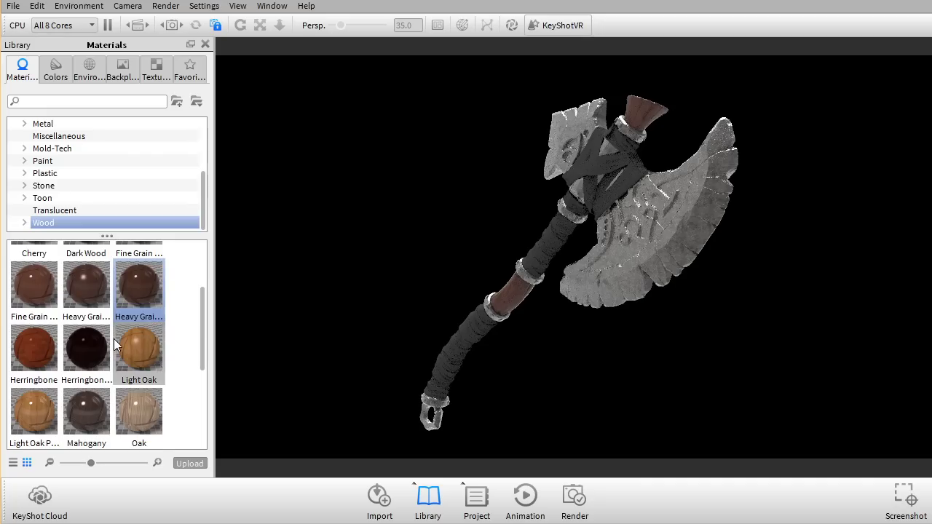
{"action": "scroll", "coordinate": [109, 342], "scroll_direction": "up", "scroll_amount": 2}
{"action": "left_click_drag", "start_coordinate": [104, 275], "coordinate": [513, 289]}
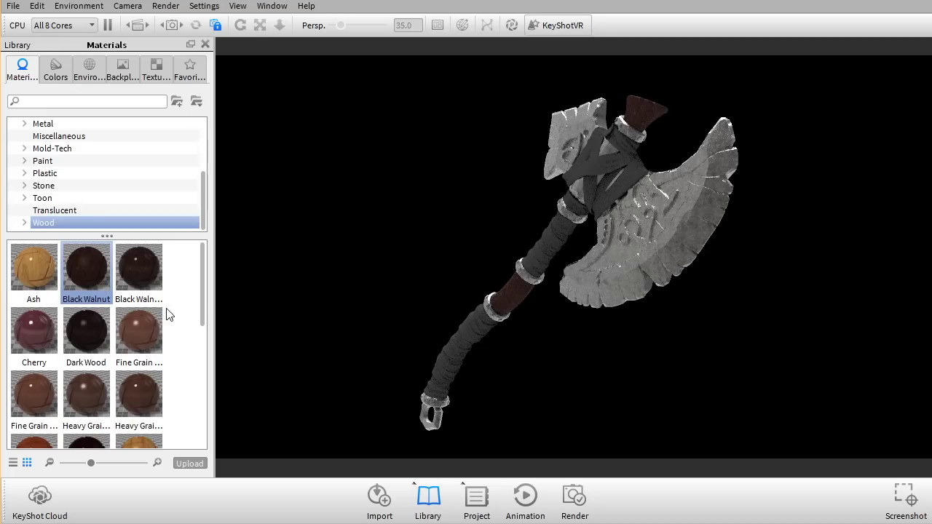
{"action": "scroll", "coordinate": [146, 305], "scroll_direction": "down", "scroll_amount": 5}
{"action": "scroll", "coordinate": [131, 397], "scroll_direction": "up", "scroll_amount": 3}
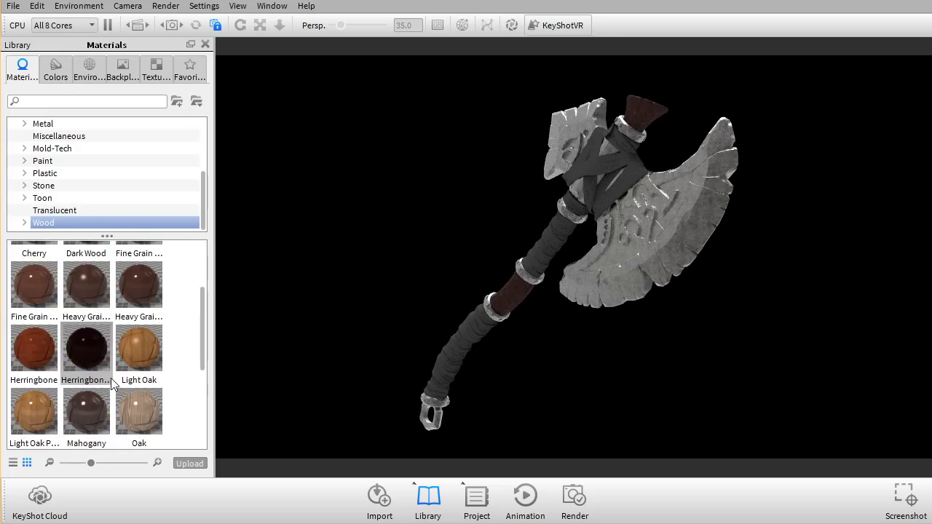
{"action": "left_click_drag", "start_coordinate": [515, 287], "coordinate": [516, 287]}
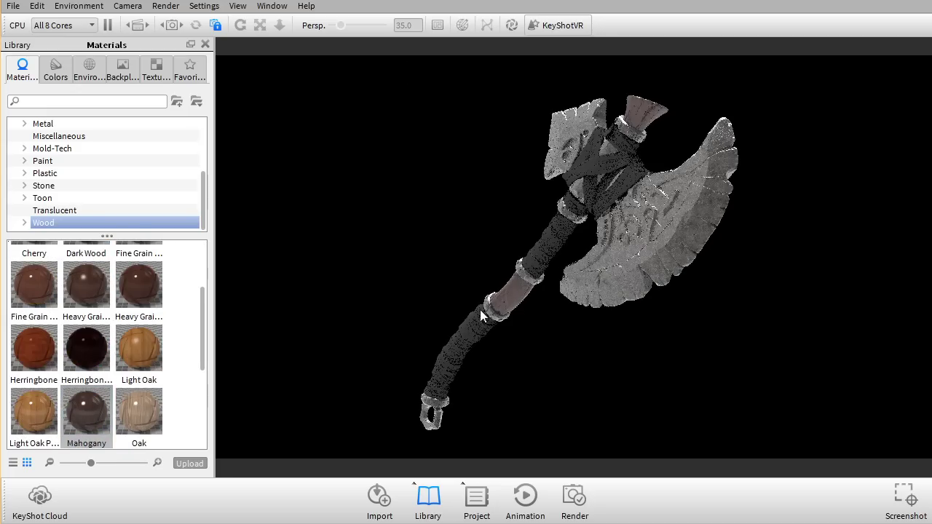
Give the handle the pale, bone-coloured procedural wood.
{"action": "scroll", "coordinate": [101, 358], "scroll_direction": "up", "scroll_amount": 2}
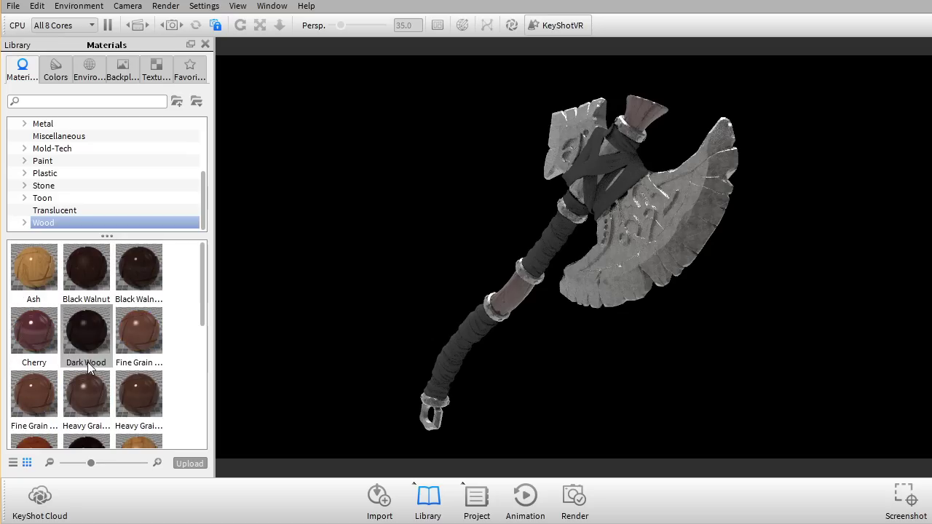
{"action": "scroll", "coordinate": [96, 326], "scroll_direction": "down", "scroll_amount": 5}
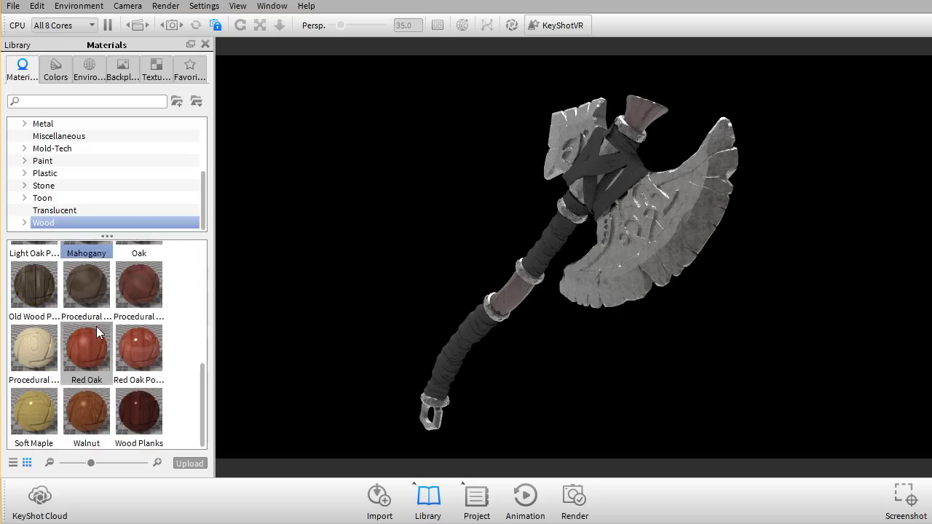
{"action": "left_click_drag", "start_coordinate": [34, 349], "coordinate": [474, 310]}
{"action": "left_click_drag", "start_coordinate": [521, 289], "coordinate": [520, 292]}
{"action": "left_click", "coordinate": [82, 222]}
{"action": "scroll", "coordinate": [69, 211], "scroll_direction": "up", "scroll_amount": 3}
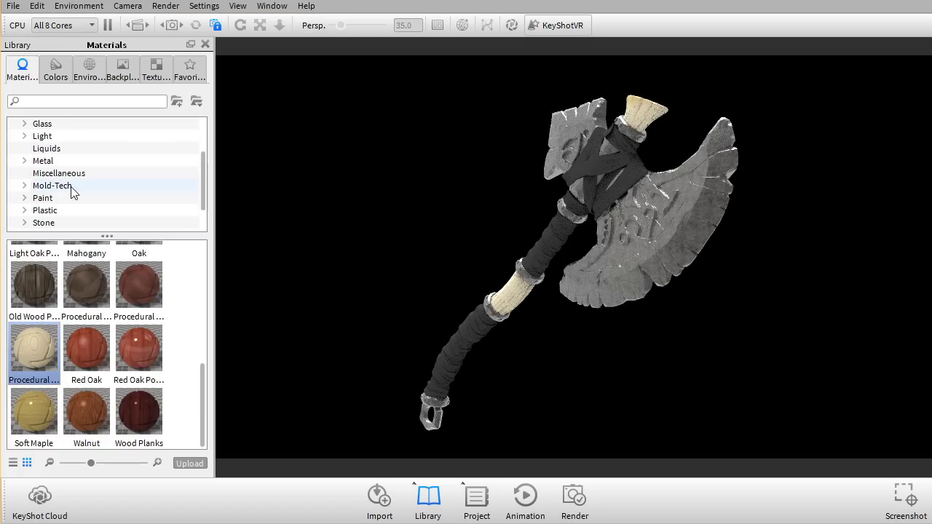
Apply the Tire material from the Plastic materials to the axe's bone grip.
{"action": "scroll", "coordinate": [48, 202], "scroll_direction": "down", "scroll_amount": 1}
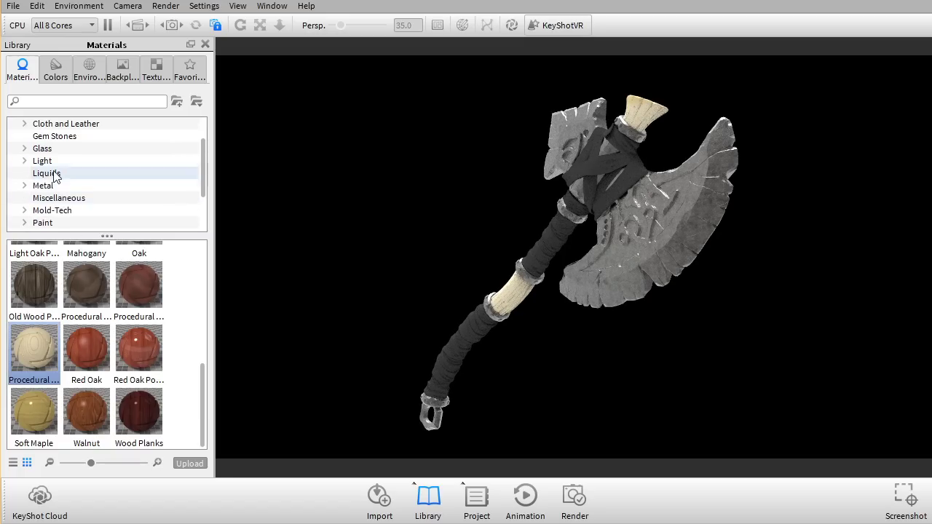
{"action": "scroll", "coordinate": [54, 182], "scroll_direction": "down", "scroll_amount": 1}
{"action": "left_click", "coordinate": [50, 198]}
{"action": "scroll", "coordinate": [102, 314], "scroll_direction": "down", "scroll_amount": 10}
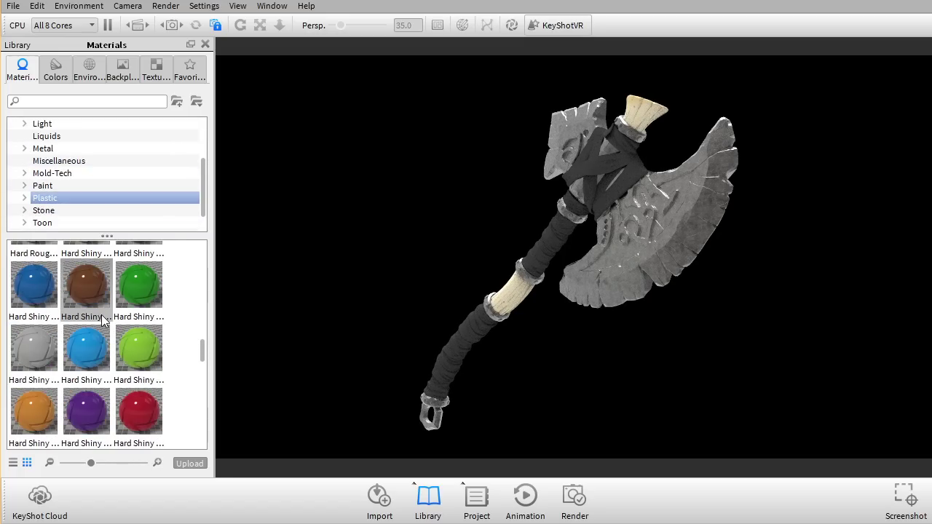
{"action": "left_click_drag", "start_coordinate": [86, 411], "coordinate": [504, 298]}
Put brown Soft Rough plastic on the wooden top cap and exposed shaft section.
{"action": "scroll", "coordinate": [62, 330], "scroll_direction": "up", "scroll_amount": 4}
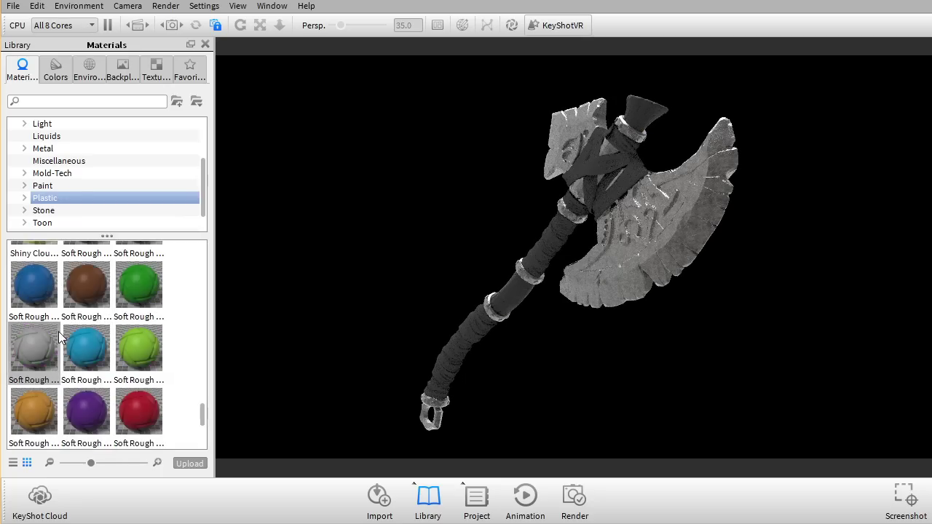
{"action": "scroll", "coordinate": [99, 361], "scroll_direction": "down", "scroll_amount": 2}
{"action": "left_click_drag", "start_coordinate": [85, 282], "coordinate": [520, 291]}
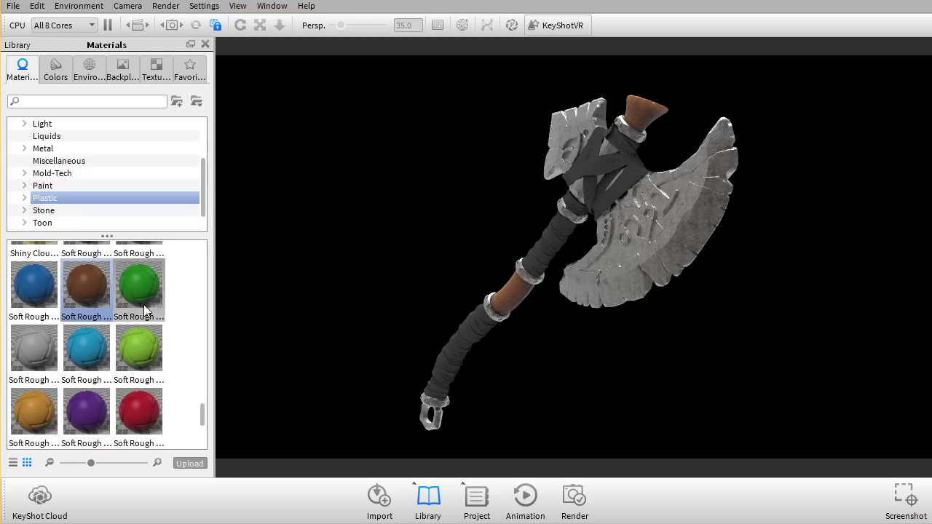
{"action": "left_click", "coordinate": [53, 198]}
{"action": "scroll", "coordinate": [53, 197], "scroll_direction": "down", "scroll_amount": 1}
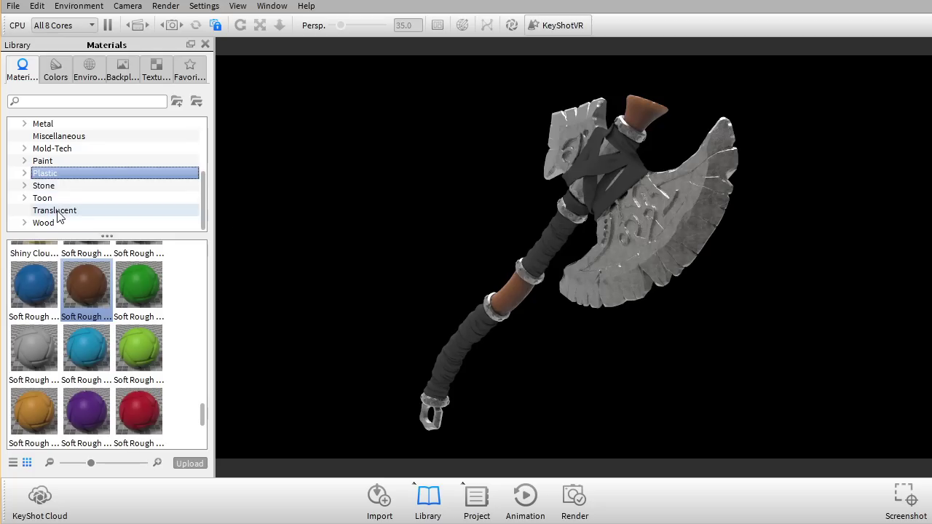
{"action": "scroll", "coordinate": [62, 175], "scroll_direction": "up", "scroll_amount": 2}
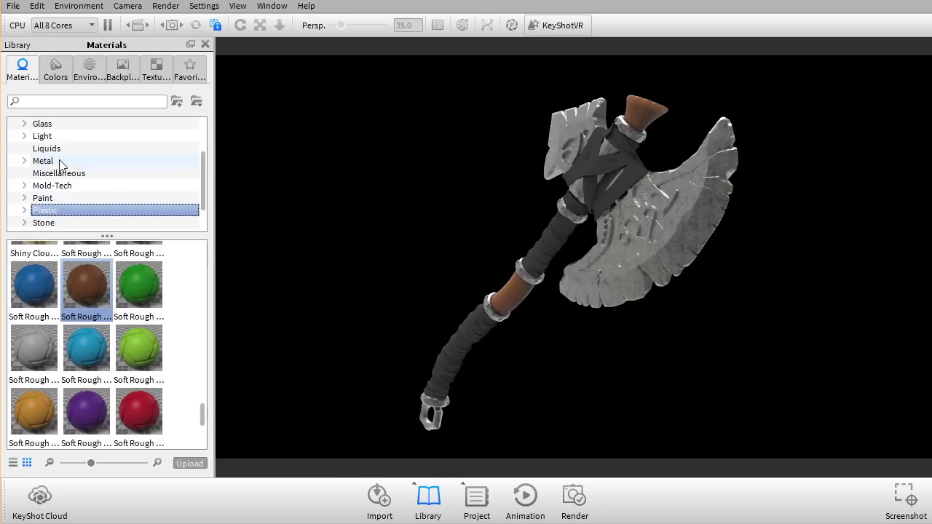
{"action": "scroll", "coordinate": [59, 169], "scroll_direction": "down", "scroll_amount": 1}
{"action": "scroll", "coordinate": [57, 186], "scroll_direction": "up", "scroll_amount": 1}
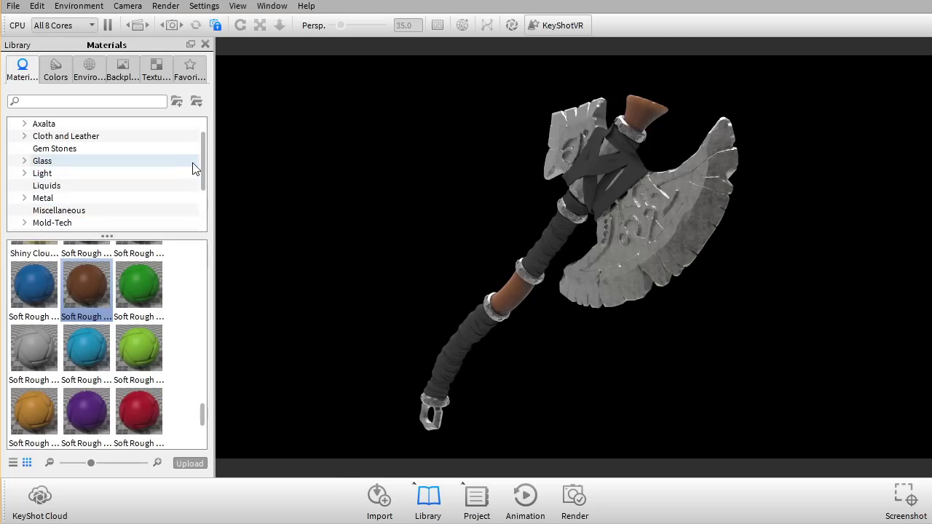
{"action": "scroll", "coordinate": [204, 162], "scroll_direction": "up", "scroll_amount": 1}
Dress the grip wraps in Cloth and Leather's Velvet Red, after briefly trying Leather Dark.
{"action": "scroll", "coordinate": [205, 163], "scroll_direction": "down", "scroll_amount": 1}
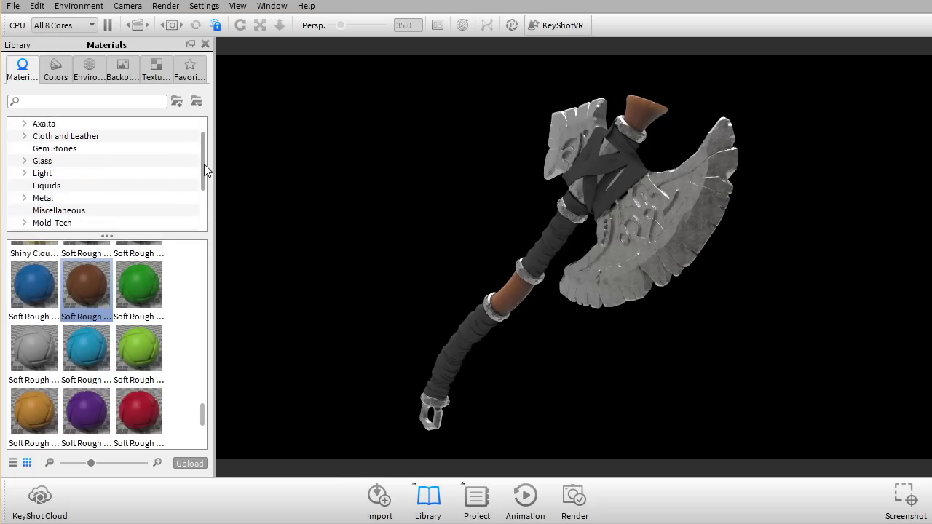
{"action": "left_click", "coordinate": [107, 139]}
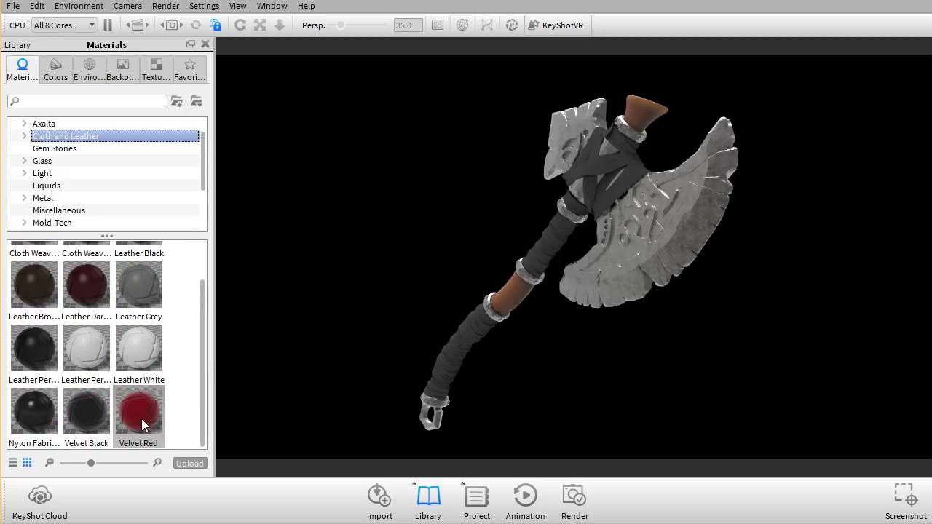
{"action": "left_click_drag", "start_coordinate": [141, 416], "coordinate": [452, 347]}
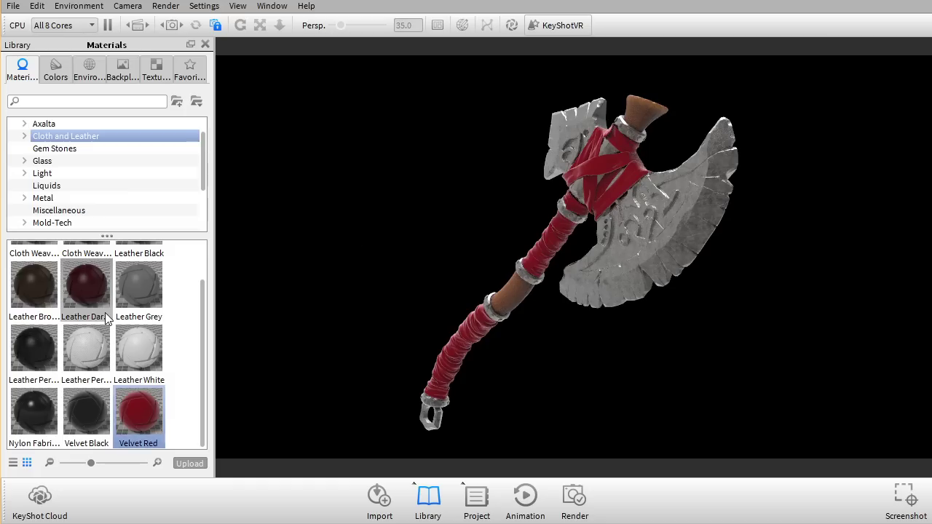
{"action": "left_click_drag", "start_coordinate": [102, 310], "coordinate": [460, 330]}
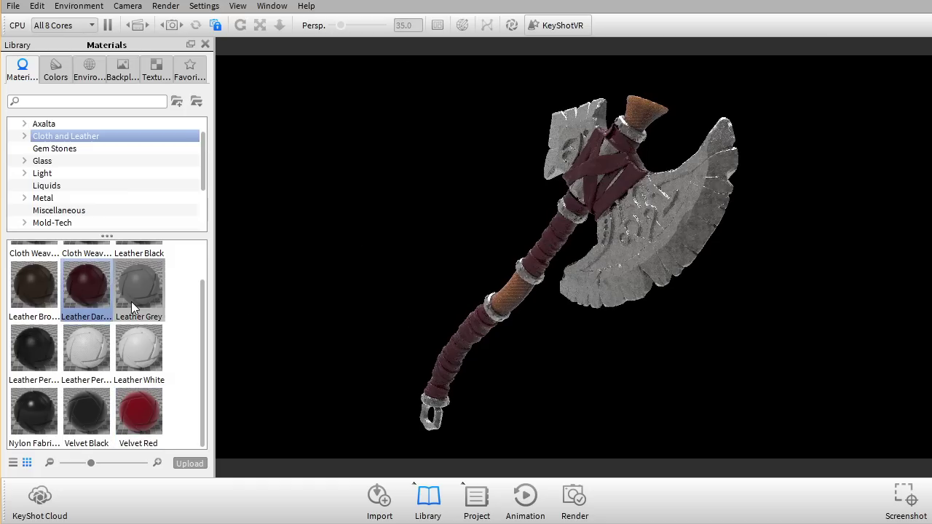
{"action": "left_click_drag", "start_coordinate": [138, 412], "coordinate": [452, 344]}
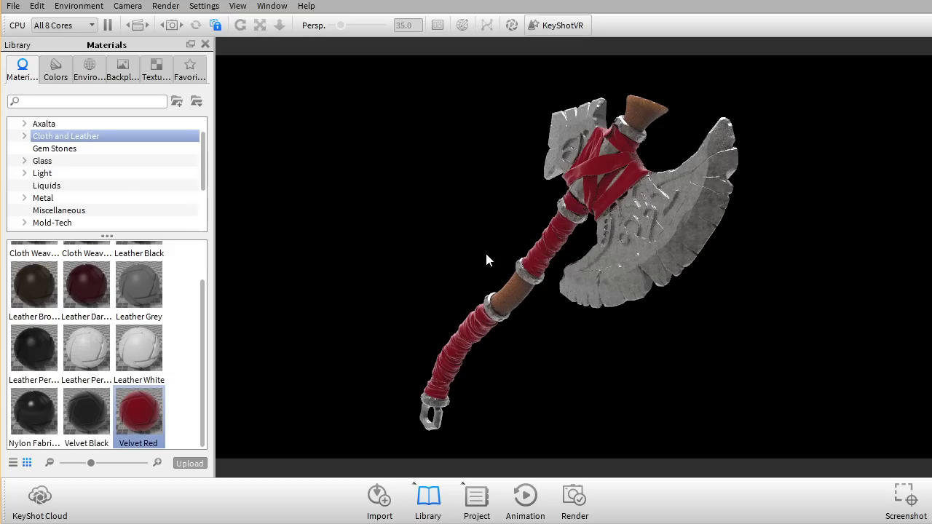
Render the material pass at 3840 x 2158 as Mat_Pass_V01.jpg, then close both windows.
{"action": "left_click", "coordinate": [574, 496]}
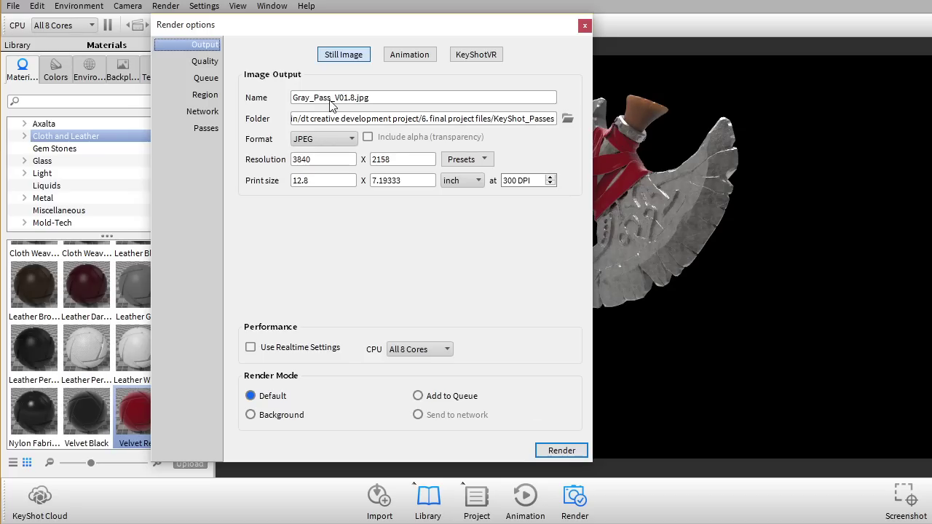
{"action": "left_click_drag", "start_coordinate": [309, 99], "coordinate": [269, 100]}
{"action": "type", "text": "Mat"}
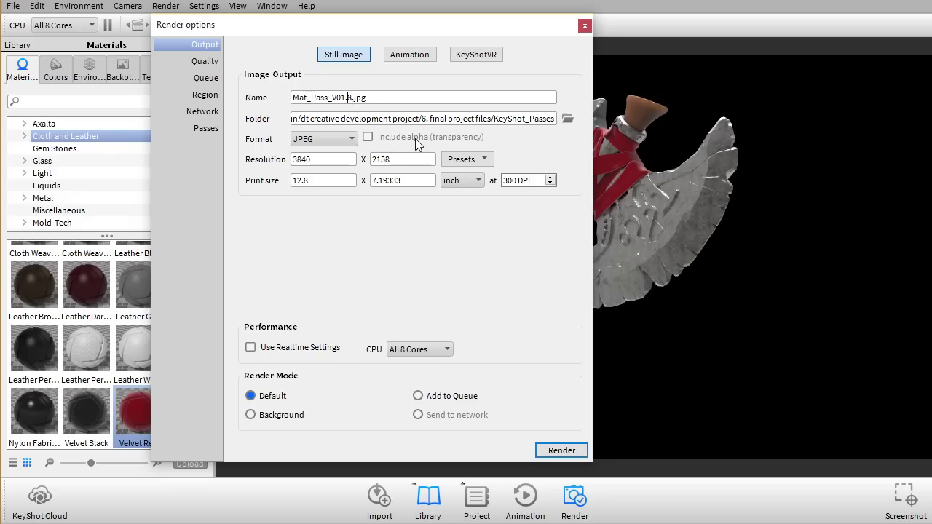
{"action": "key", "text": "BackSpace"}
{"action": "key", "text": "BackSpace"}
{"action": "left_click", "coordinate": [561, 451]}
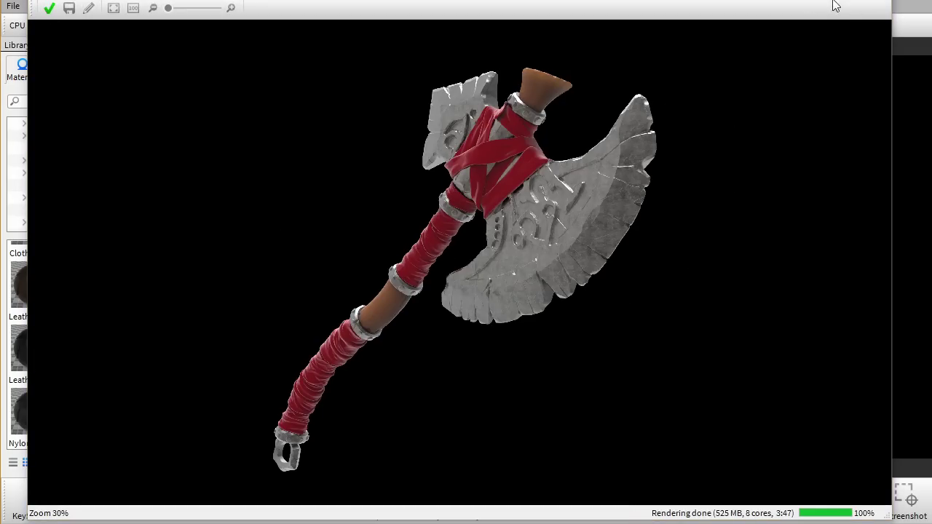
{"action": "left_click", "coordinate": [877, 6]}
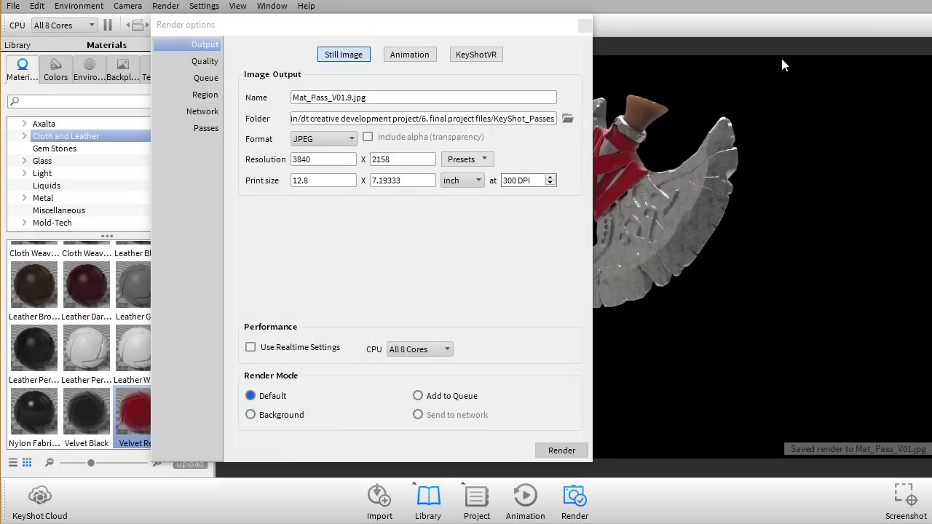
{"action": "left_click", "coordinate": [584, 26]}
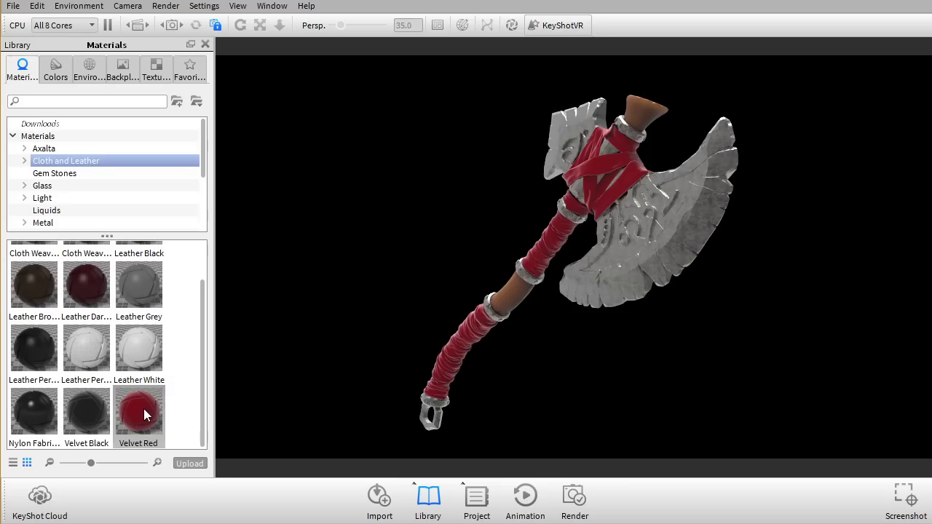
Spread Velvet Red over the whole axe, then colour the head, wraps, band and cap plain Black.
{"action": "left_click_drag", "start_coordinate": [144, 409], "coordinate": [614, 232]}
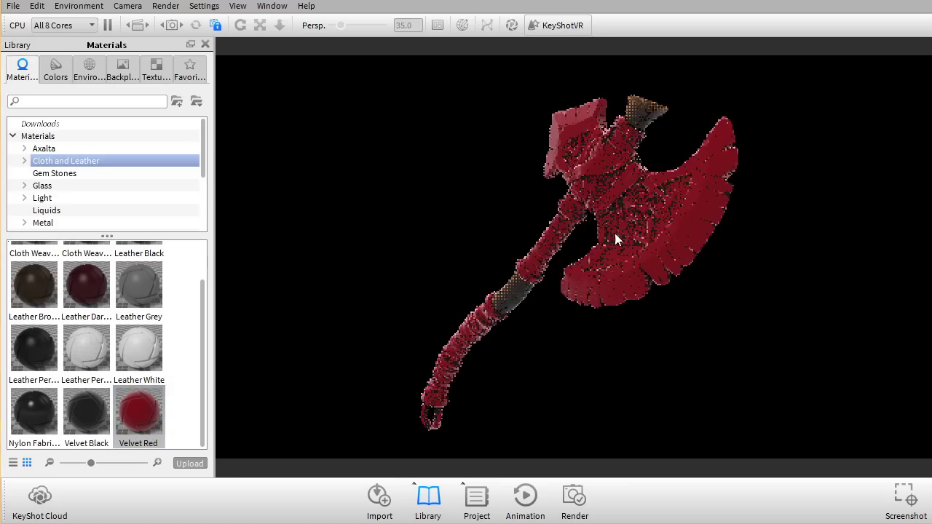
{"action": "left_click_drag", "start_coordinate": [144, 415], "coordinate": [508, 301]}
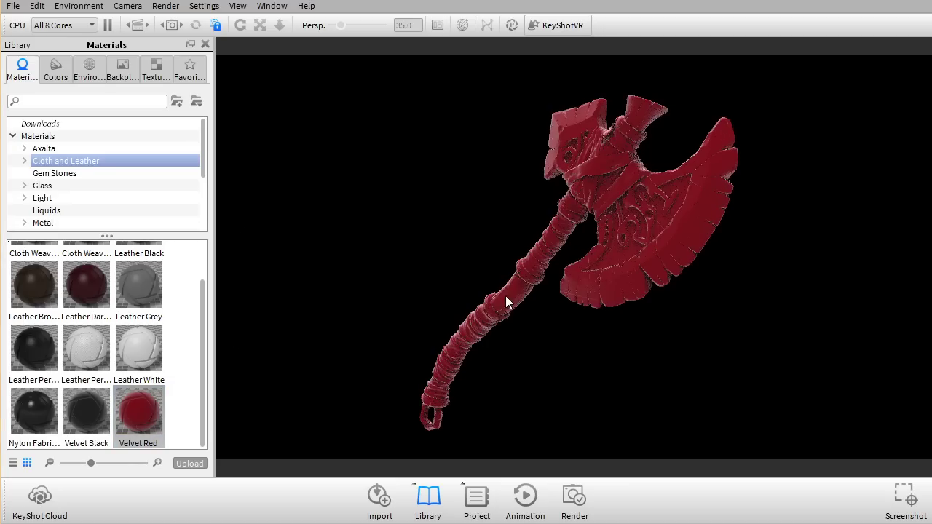
{"action": "left_click", "coordinate": [57, 69]}
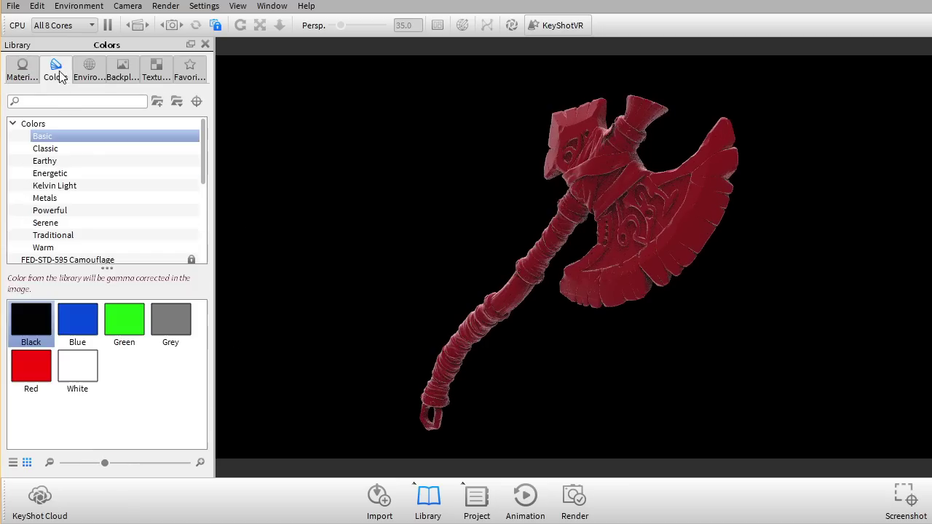
{"action": "left_click_drag", "start_coordinate": [648, 221], "coordinate": [649, 221]}
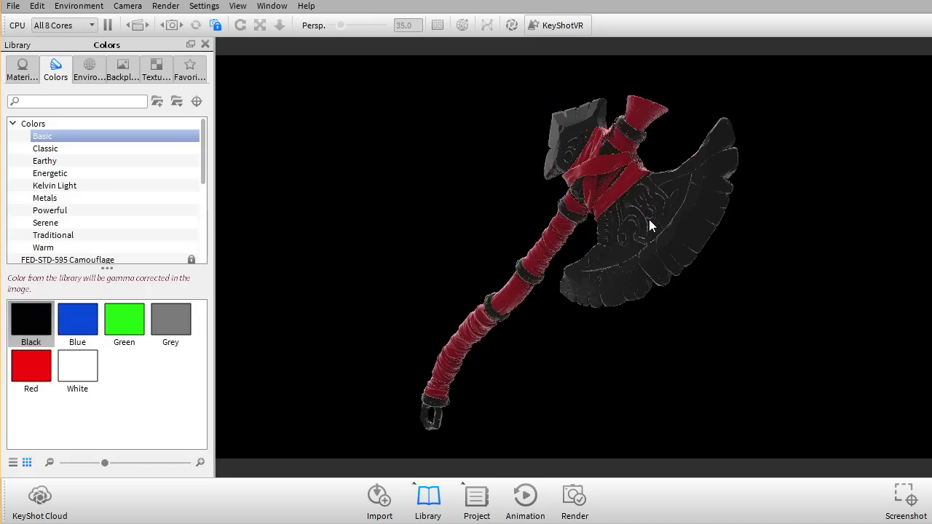
{"action": "left_click_drag", "start_coordinate": [584, 232], "coordinate": [542, 239]}
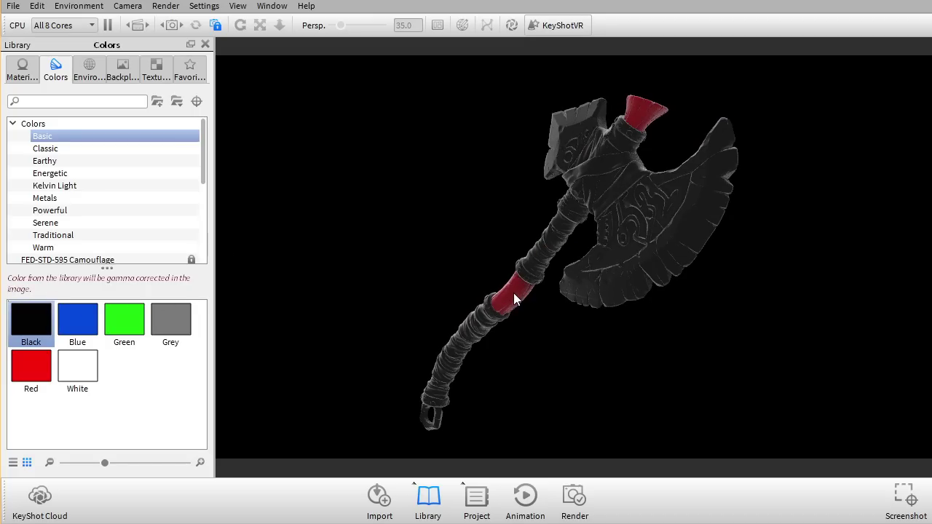
{"action": "left_click_drag", "start_coordinate": [514, 294], "coordinate": [515, 295]}
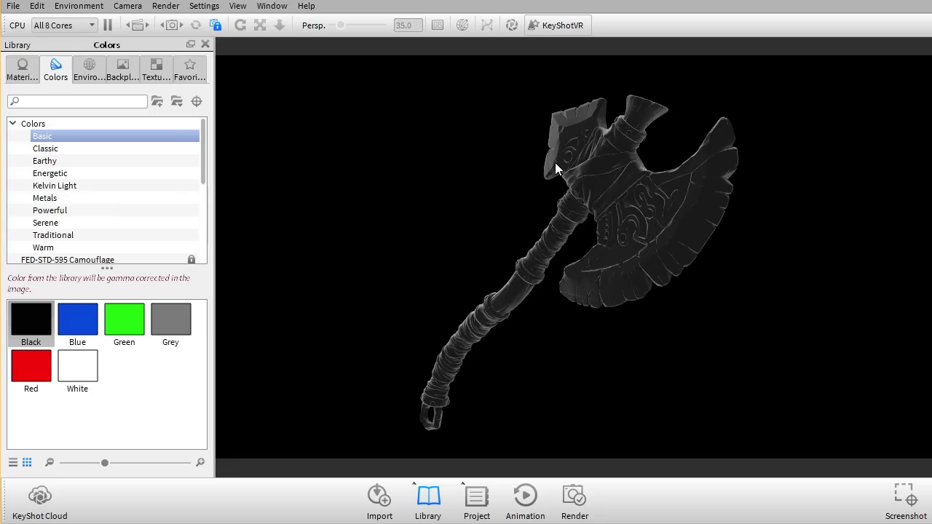
Render the black rim-light pass as Frensel_Pass_V01.jpg, then close both windows.
{"action": "left_click", "coordinate": [575, 496]}
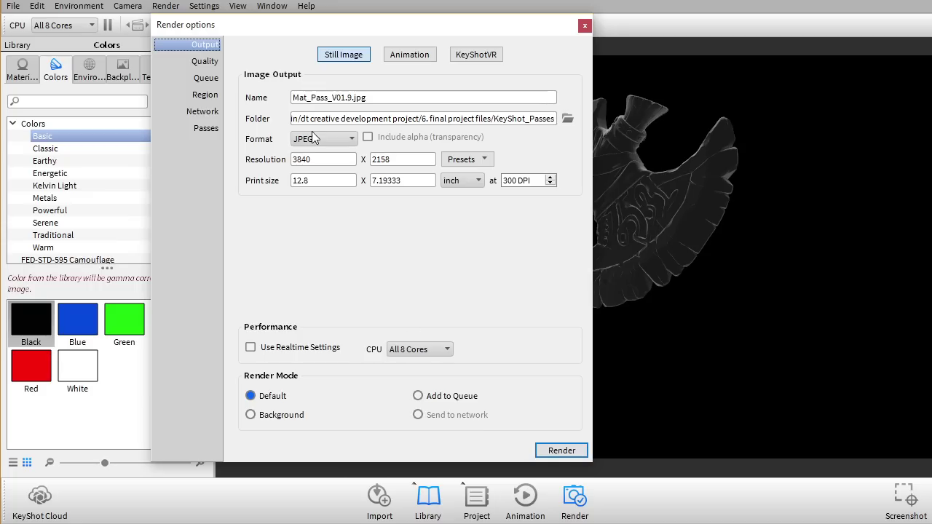
{"action": "left_click", "coordinate": [368, 99]}
{"action": "left_click_drag", "start_coordinate": [306, 102], "coordinate": [252, 103]}
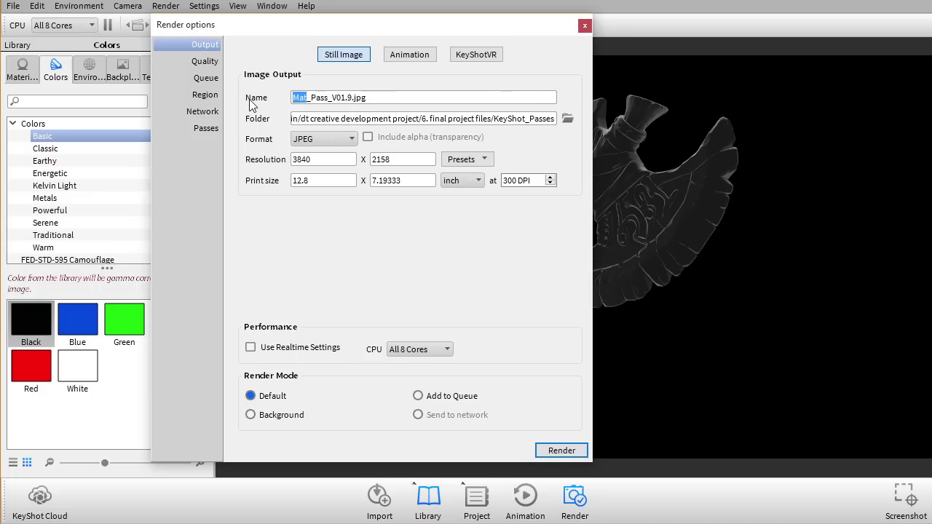
{"action": "type", "text": "Frense"}
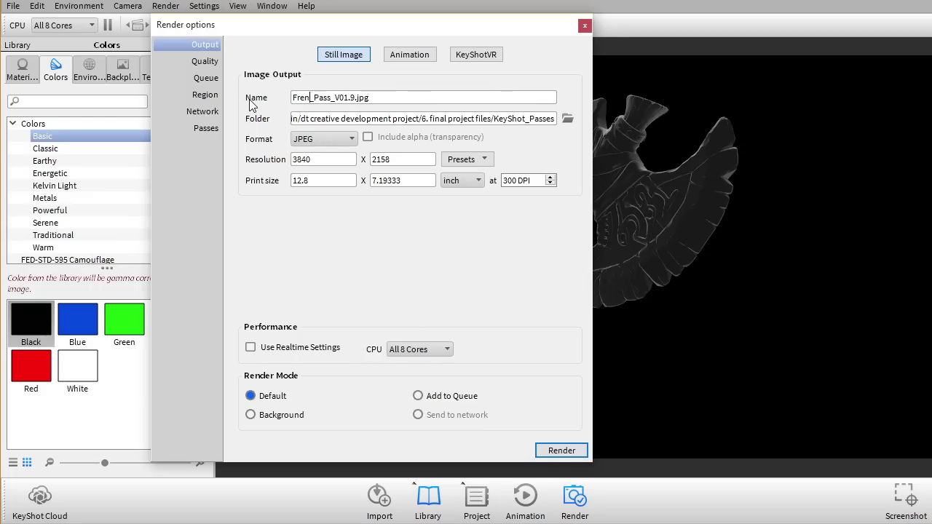
{"action": "type", "text": "l"}
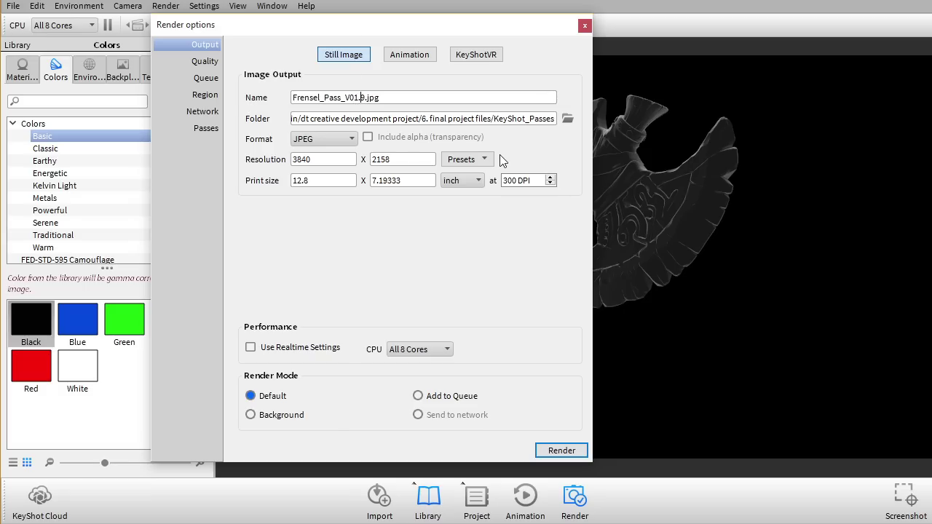
{"action": "key", "text": "BackSpace"}
{"action": "key", "text": "BackSpace"}
{"action": "left_click", "coordinate": [553, 450]}
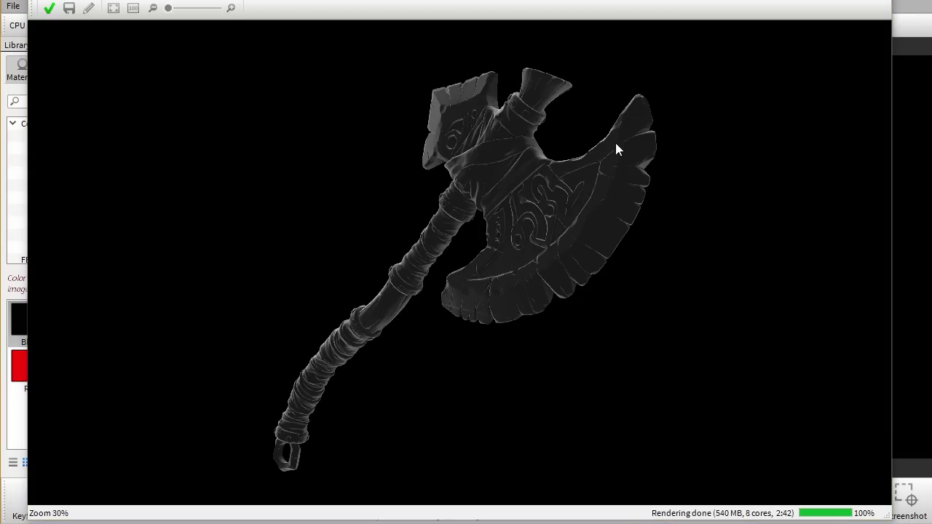
{"action": "key", "text": "Escape"}
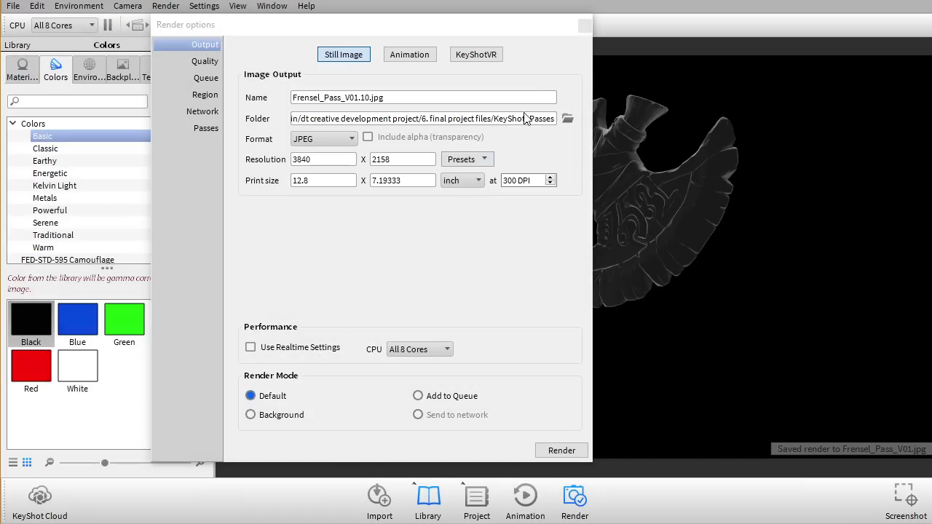
{"action": "left_click", "coordinate": [585, 26]}
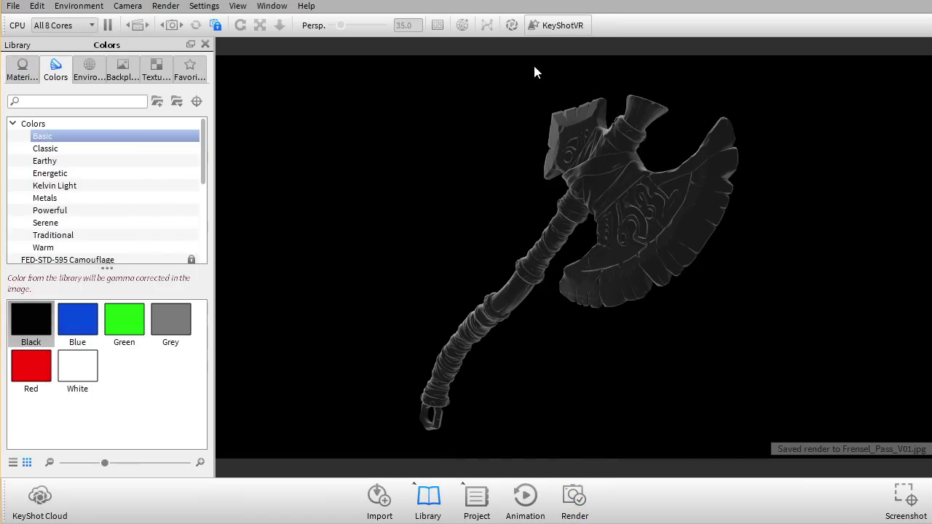
Light the scene with the plain White environment.
{"action": "left_click", "coordinate": [90, 70]}
{"action": "scroll", "coordinate": [152, 327], "scroll_direction": "down", "scroll_amount": 15}
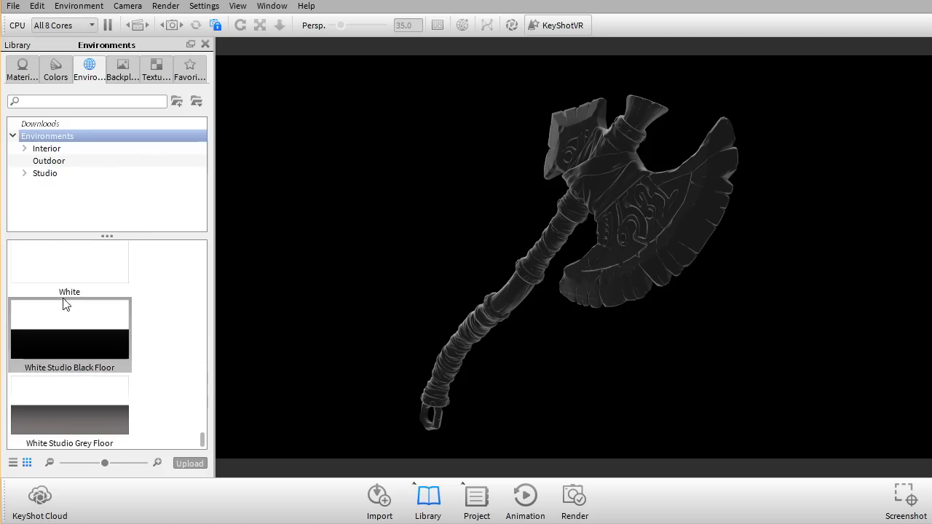
{"action": "scroll", "coordinate": [82, 275], "scroll_direction": "up", "scroll_amount": 3}
{"action": "scroll", "coordinate": [65, 364], "scroll_direction": "down", "scroll_amount": 3}
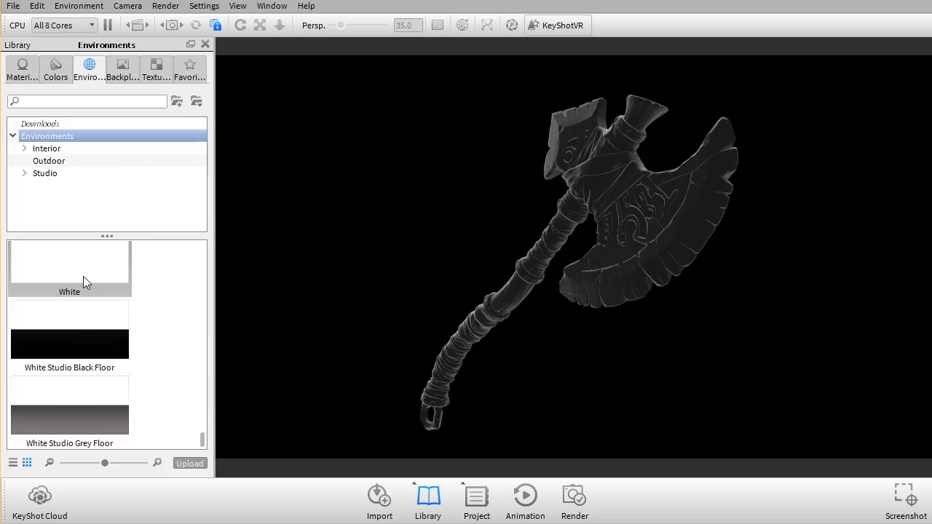
{"action": "left_click_drag", "start_coordinate": [121, 275], "coordinate": [369, 262]}
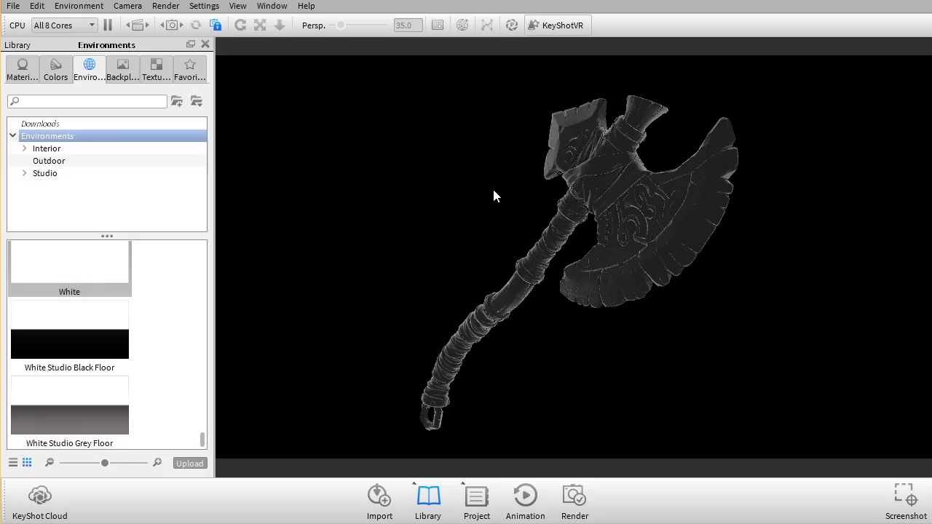
{"action": "scroll", "coordinate": [75, 284], "scroll_direction": "up", "scroll_amount": 3}
{"action": "scroll", "coordinate": [110, 303], "scroll_direction": "down", "scroll_amount": 3}
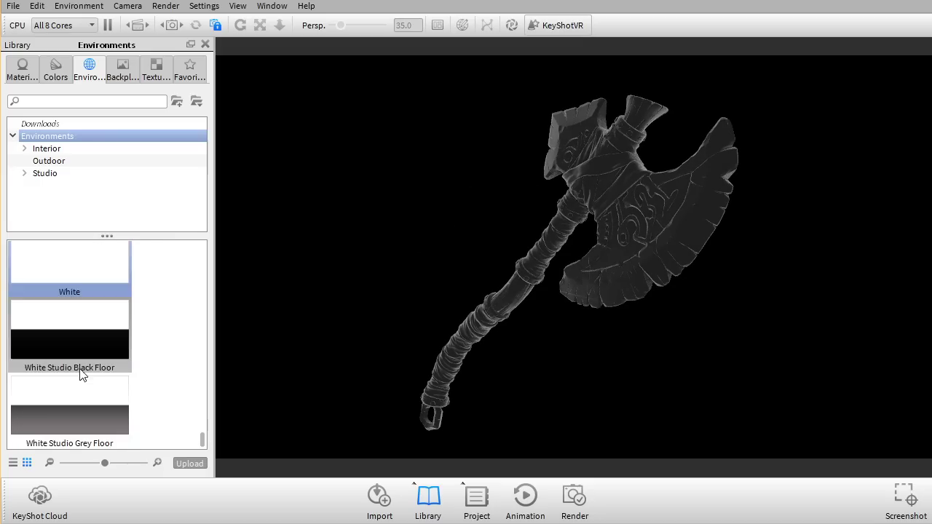
Apply Matte Grey from the Miscellaneous materials to the axe, head and handle.
{"action": "left_click", "coordinate": [54, 71]}
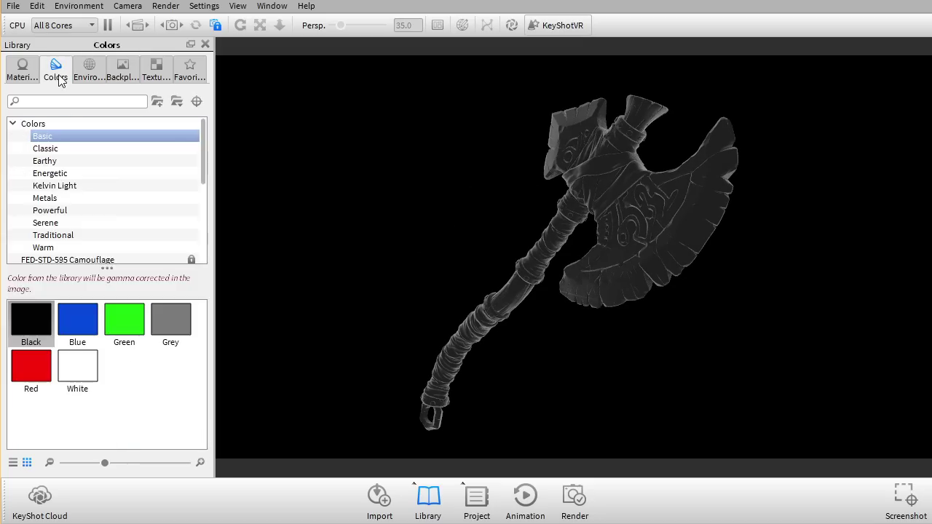
{"action": "left_click", "coordinate": [22, 71]}
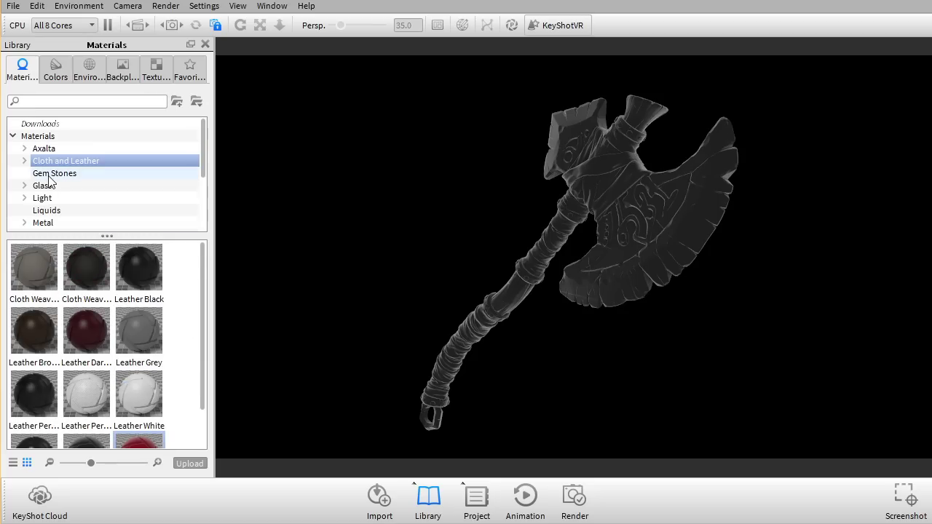
{"action": "scroll", "coordinate": [61, 200], "scroll_direction": "down", "scroll_amount": 2}
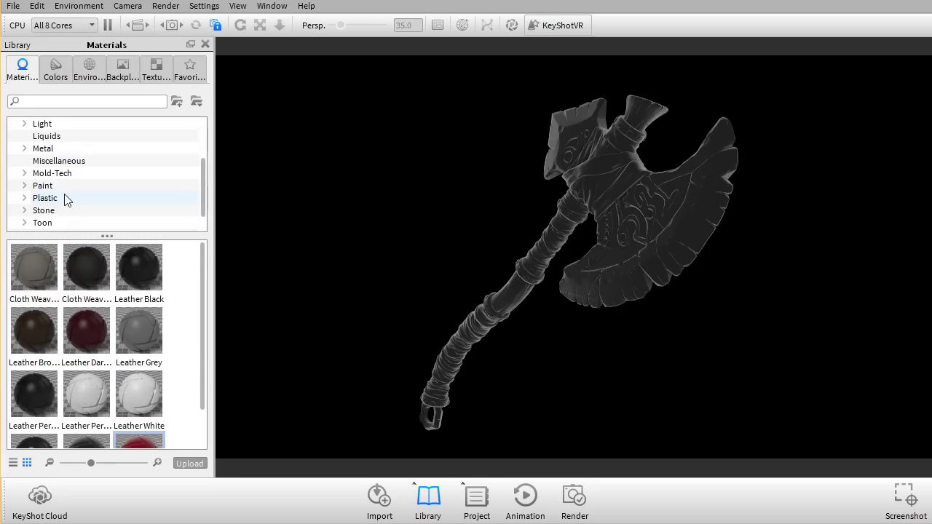
{"action": "left_click", "coordinate": [61, 165]}
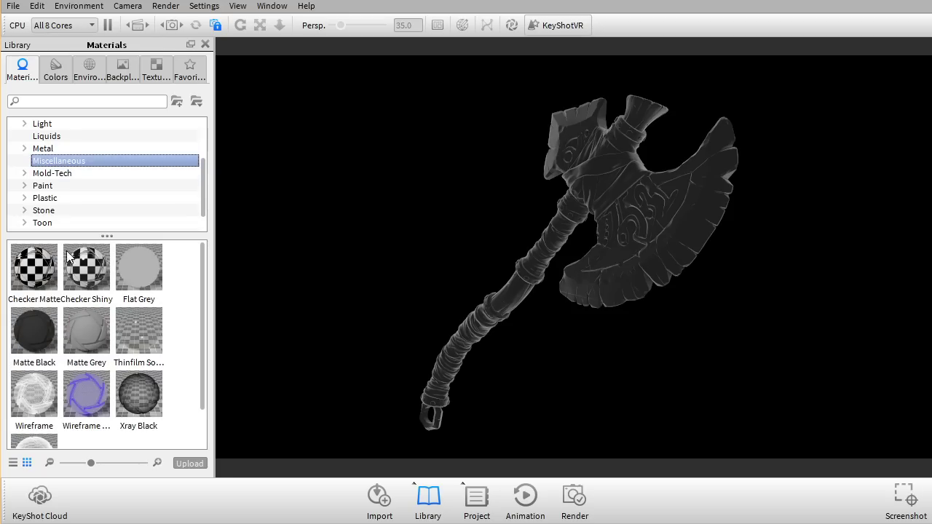
{"action": "left_click_drag", "start_coordinate": [83, 341], "coordinate": [559, 253]}
{"action": "left_click_drag", "start_coordinate": [91, 327], "coordinate": [626, 238]}
{"action": "left_click_drag", "start_coordinate": [93, 335], "coordinate": [508, 294]}
{"action": "left_click", "coordinate": [56, 70]}
Colour the wraps, handle section, strap and blade centre with the White swatch.
{"action": "left_click_drag", "start_coordinate": [77, 365], "coordinate": [572, 272]}
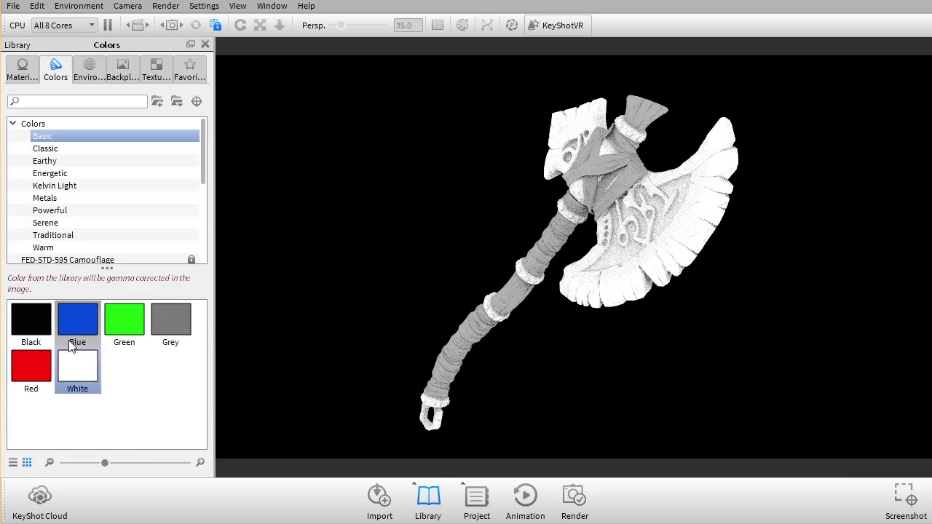
{"action": "left_click_drag", "start_coordinate": [77, 365], "coordinate": [528, 264]}
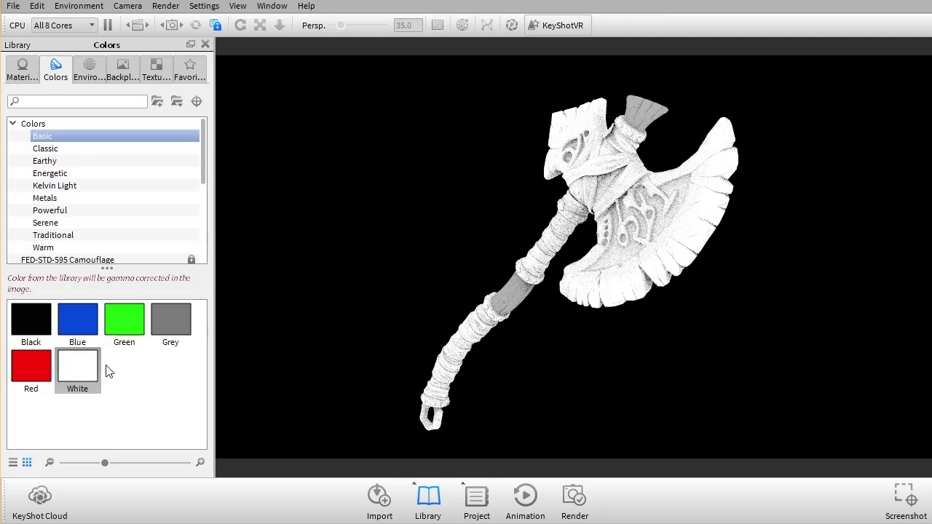
{"action": "left_click_drag", "start_coordinate": [102, 370], "coordinate": [501, 306]}
{"action": "left_click_drag", "start_coordinate": [102, 377], "coordinate": [638, 149]}
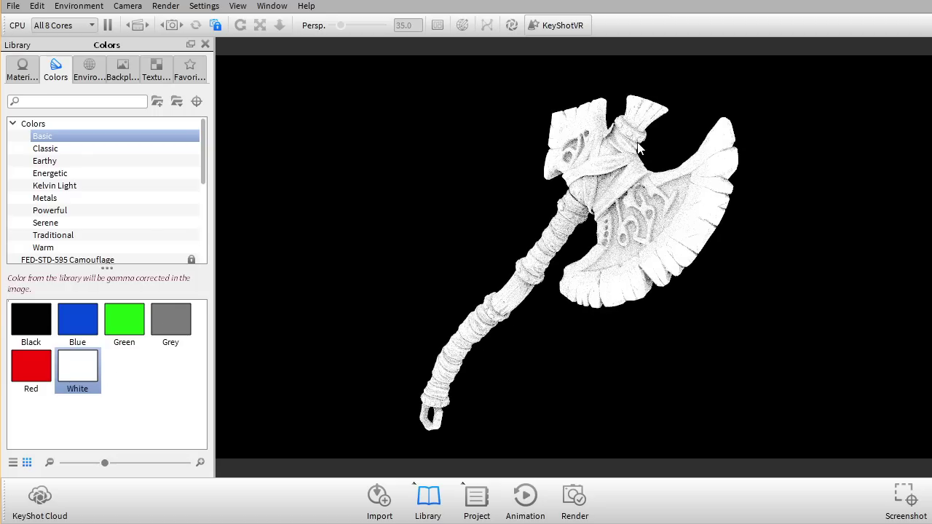
{"action": "left_click_drag", "start_coordinate": [553, 228], "coordinate": [554, 227]}
Render the all-white axe, saved as Frensel_Pass_V01.10.jpg, and close both windows.
{"action": "left_click", "coordinate": [574, 501]}
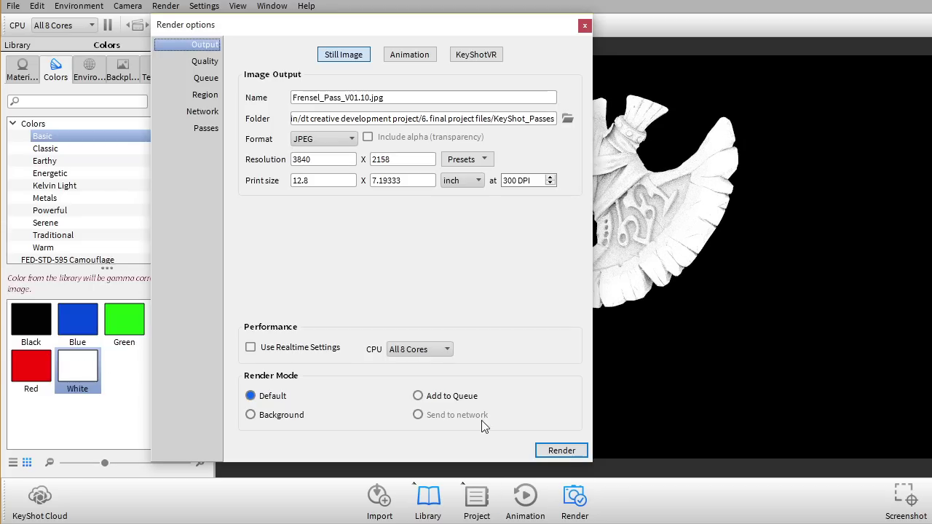
{"action": "left_click", "coordinate": [562, 451]}
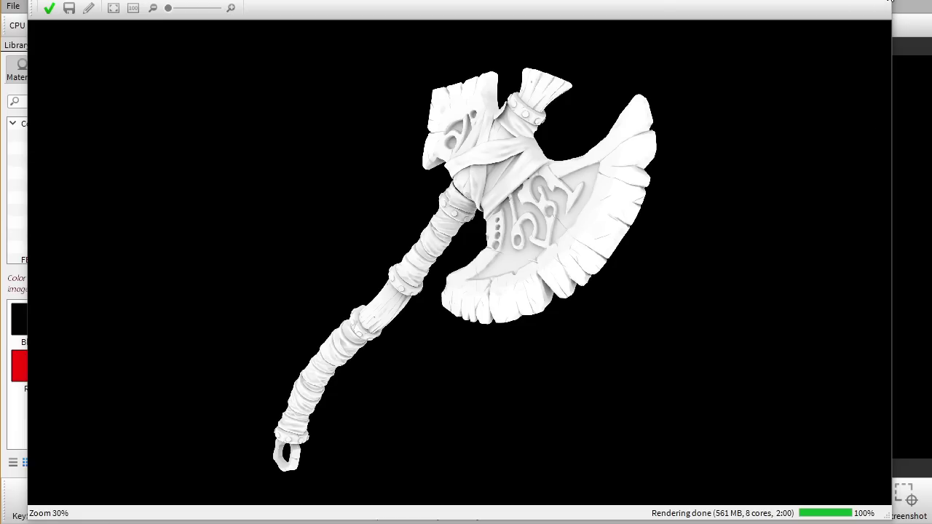
{"action": "left_click", "coordinate": [888, 2]}
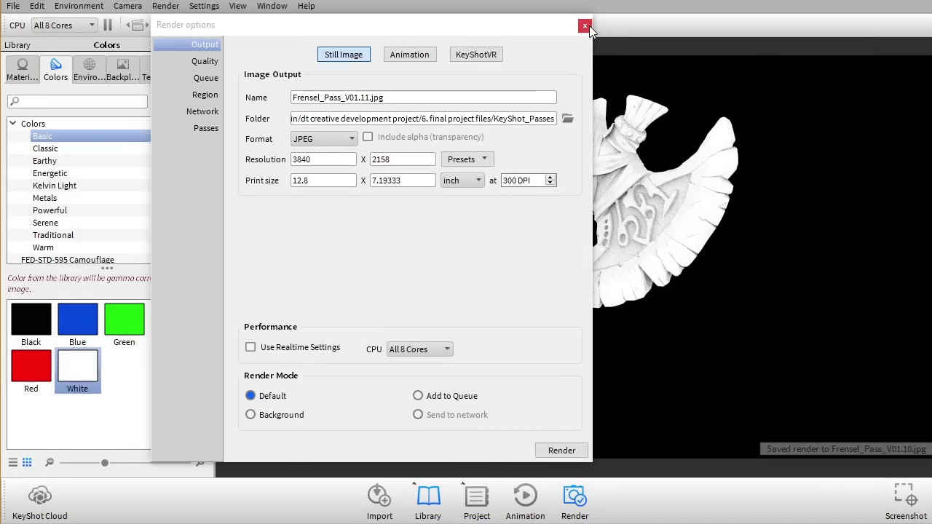
{"action": "left_click", "coordinate": [584, 27]}
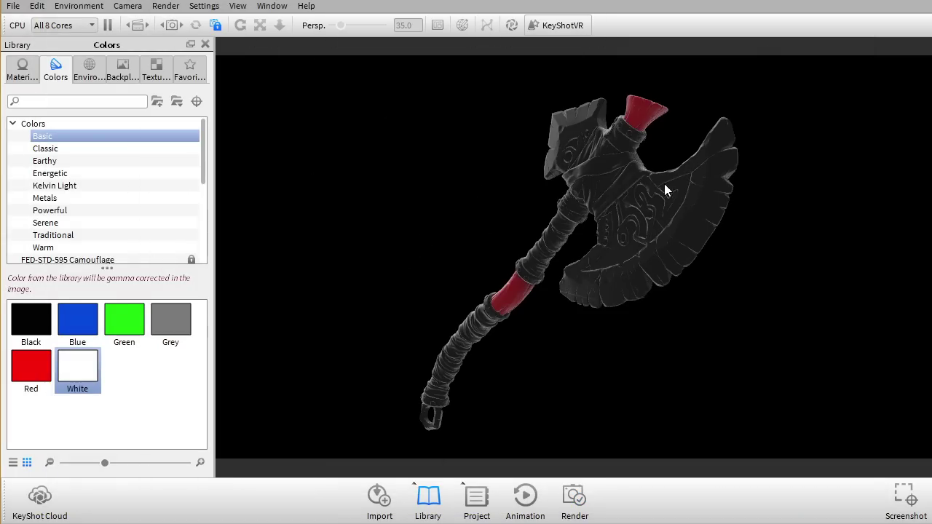
Apply Flat Grey from the material library to the axe and its red wraps.
{"action": "left_click", "coordinate": [30, 72]}
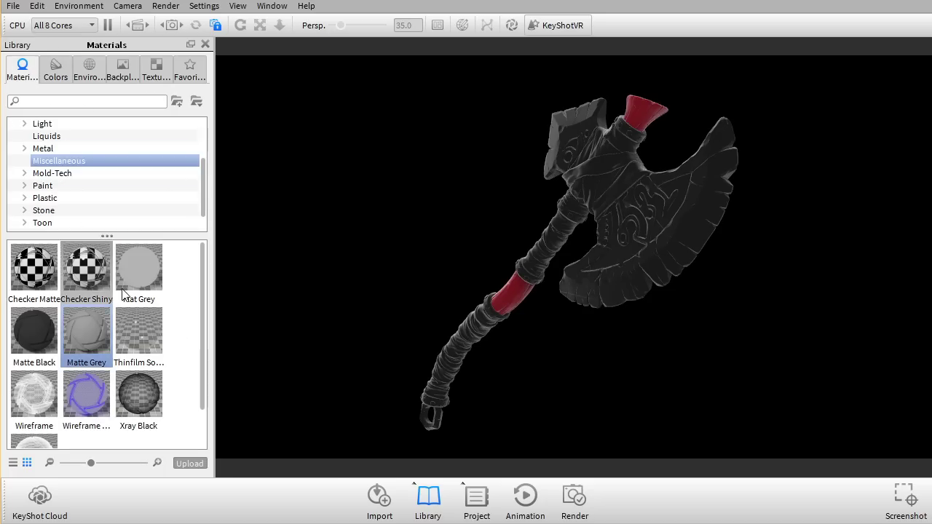
{"action": "left_click_drag", "start_coordinate": [153, 279], "coordinate": [595, 228]}
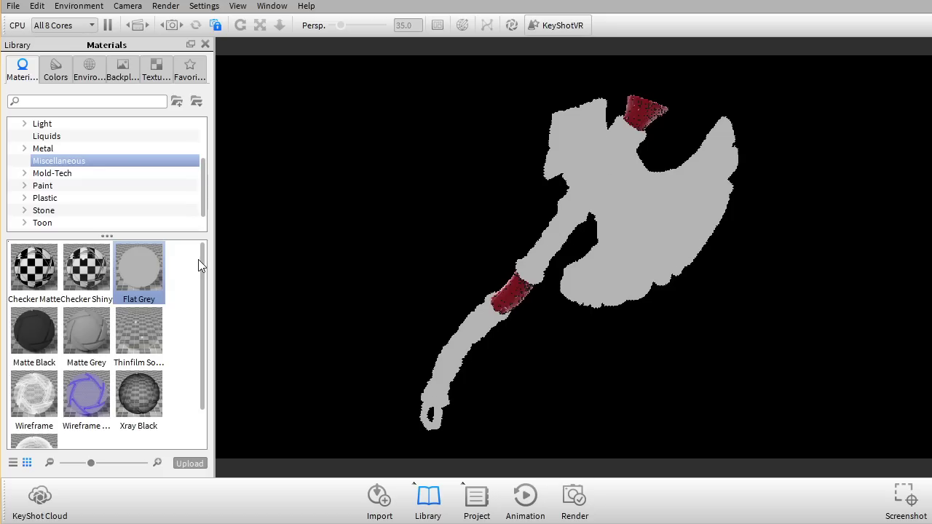
{"action": "left_click_drag", "start_coordinate": [149, 270], "coordinate": [631, 109]}
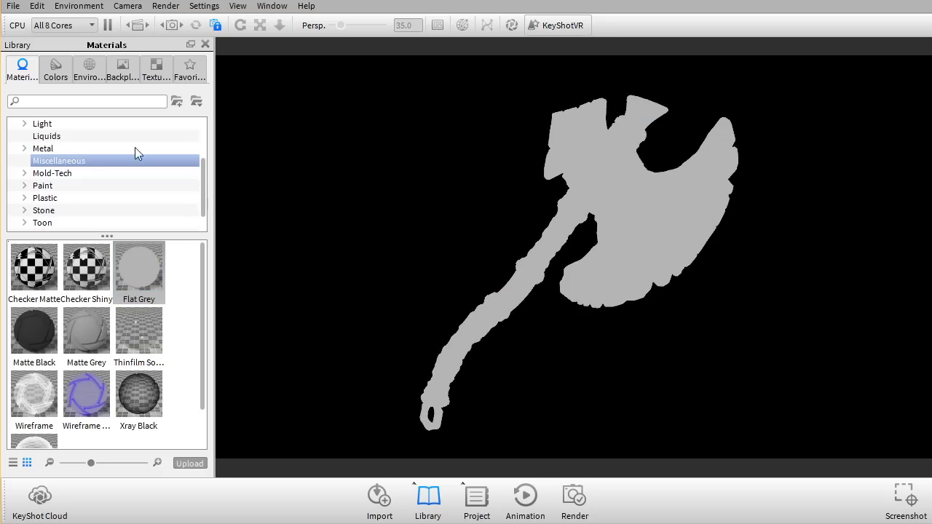
Colour blade, head and rings Red, grip and strap Green, top cap and a band Blue.
{"action": "left_click", "coordinate": [59, 73]}
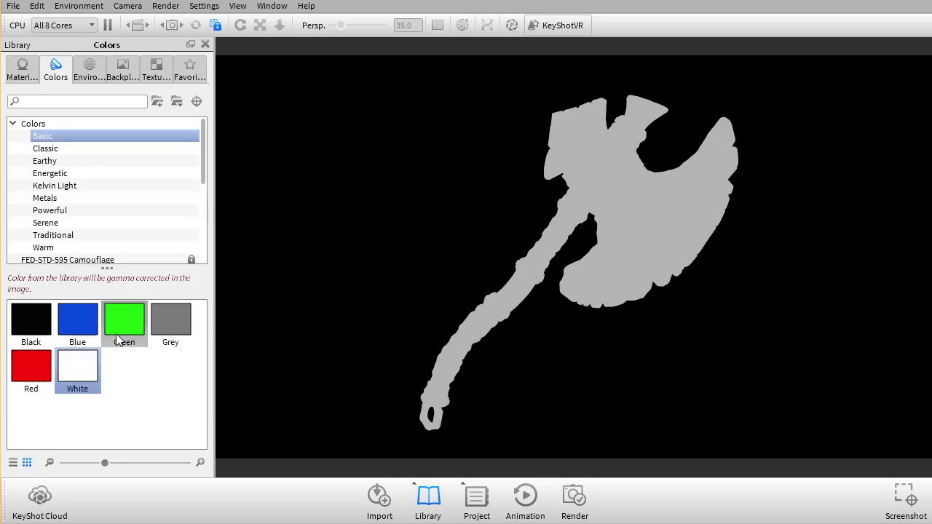
{"action": "left_click_drag", "start_coordinate": [31, 365], "coordinate": [654, 221]}
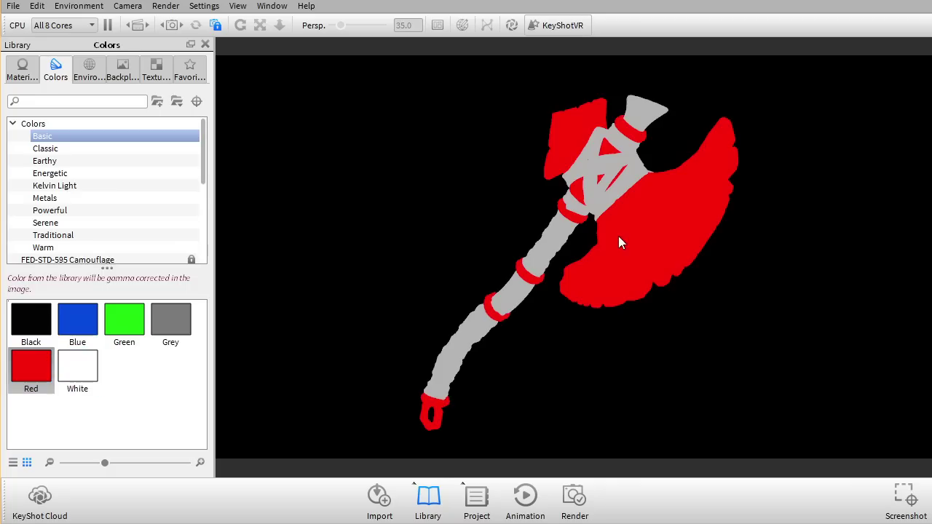
{"action": "left_click_drag", "start_coordinate": [120, 329], "coordinate": [588, 171]}
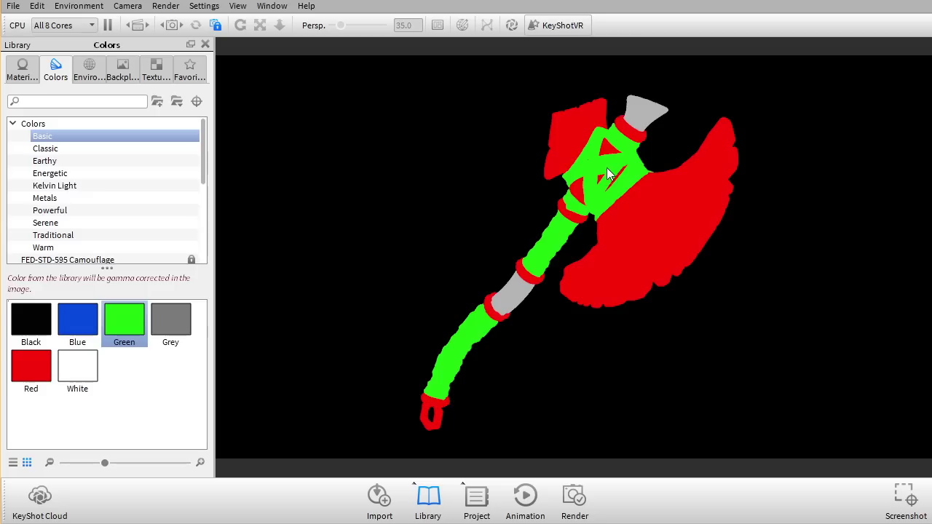
{"action": "left_click_drag", "start_coordinate": [87, 323], "coordinate": [649, 123]}
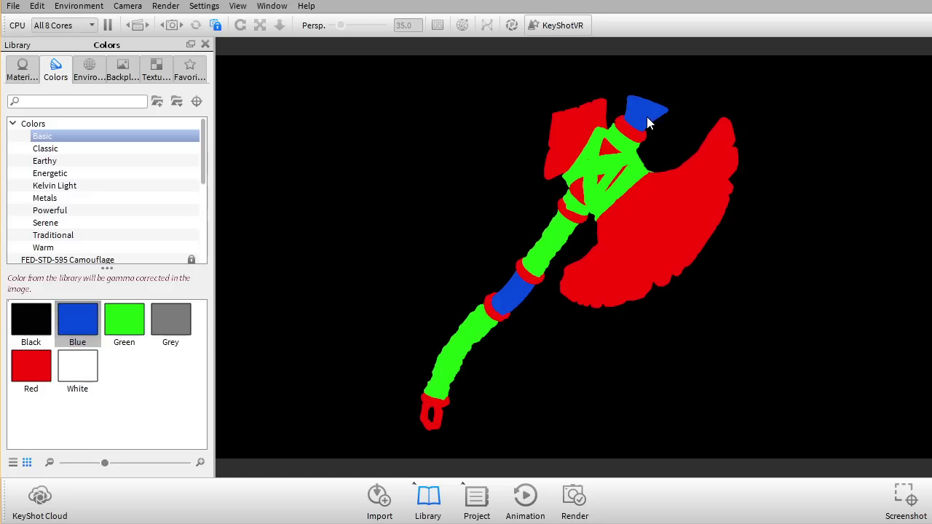
Render the RGB ID mask, saved as Frensel_Pass_V01.11.jpg, and close both windows.
{"action": "left_click", "coordinate": [574, 497]}
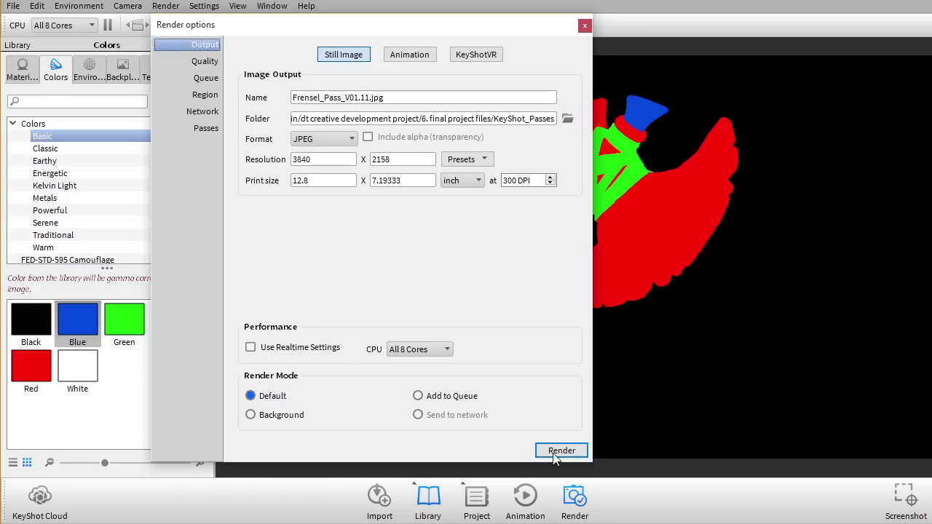
{"action": "left_click", "coordinate": [559, 450]}
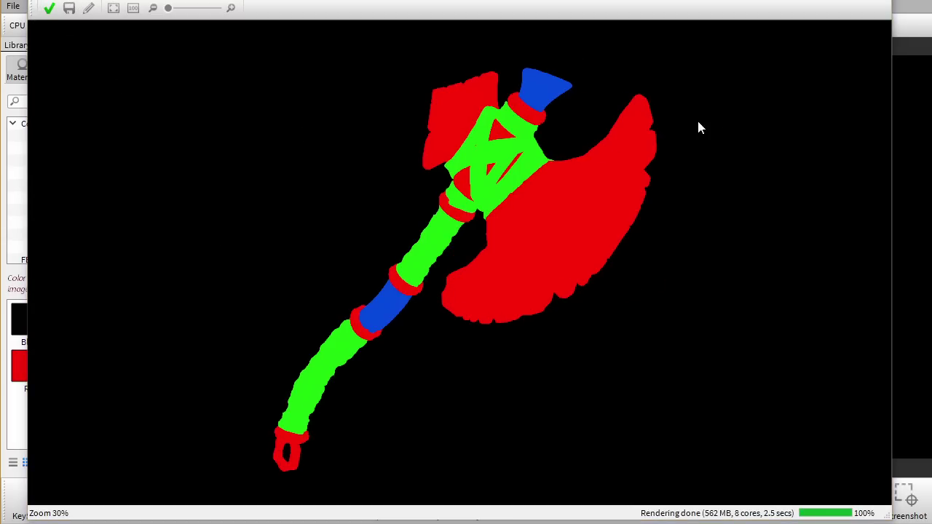
{"action": "key", "text": "Escape"}
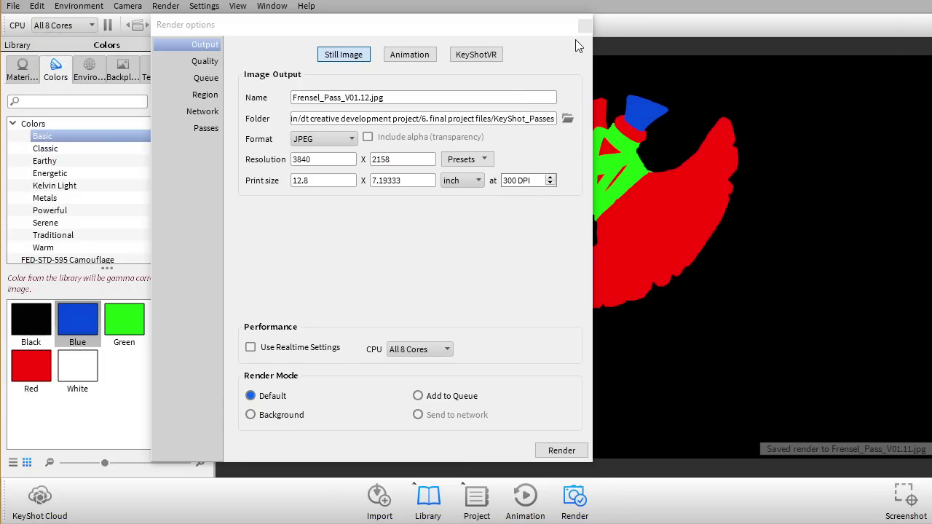
{"action": "left_click", "coordinate": [589, 24]}
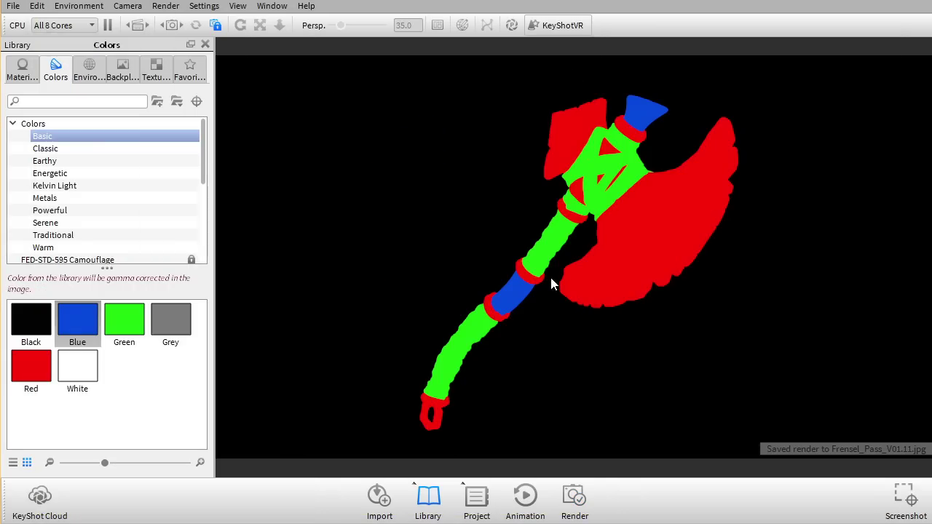